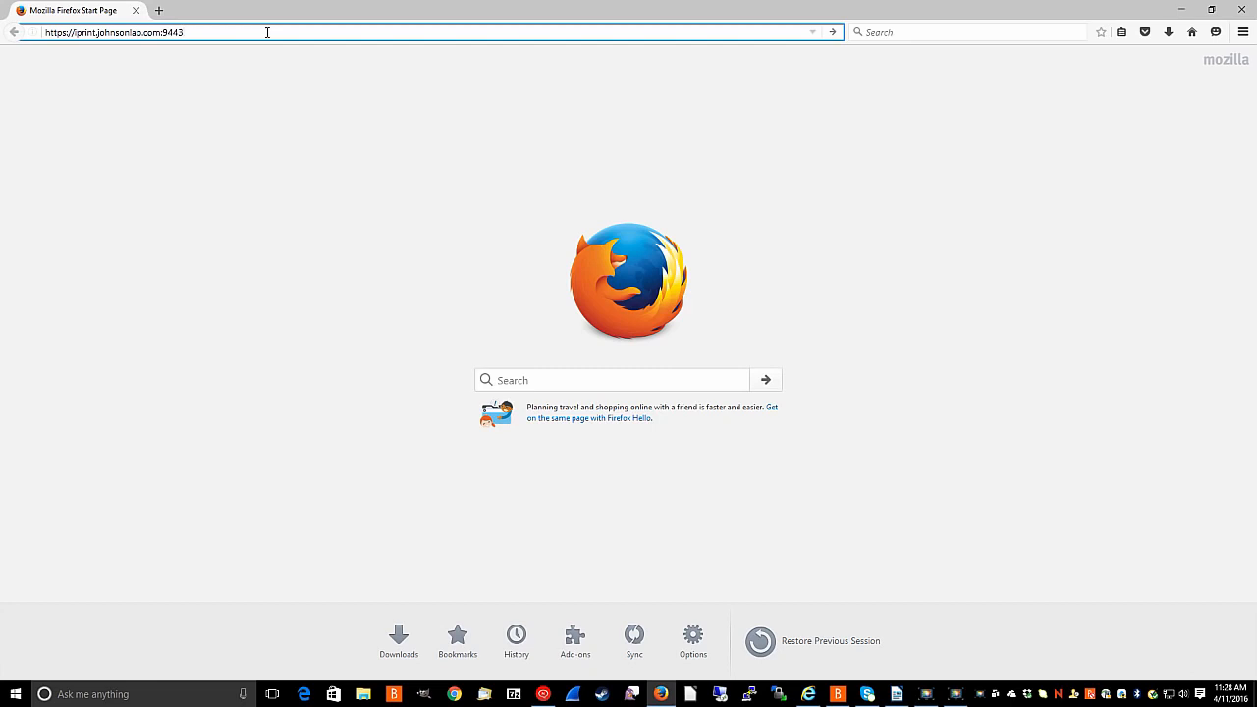
Load the iPrint Appliance admin login page and sign in with the pre-filled admin credentials.
key("Return")
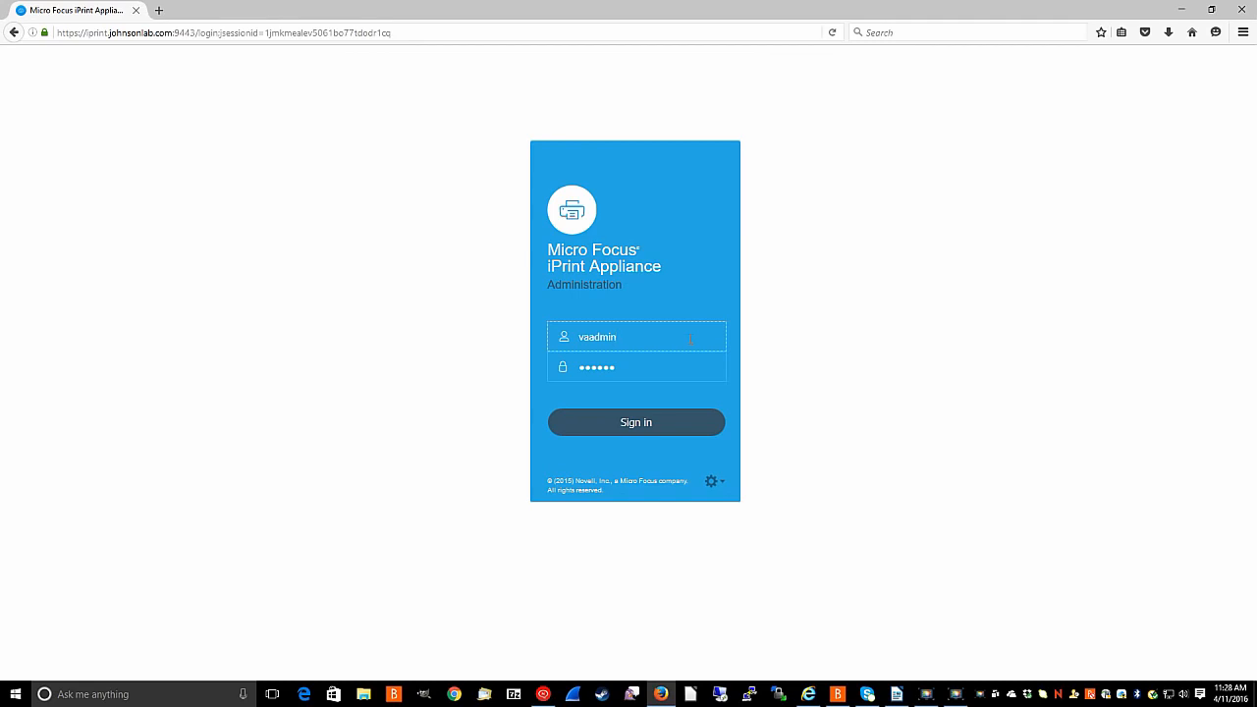
left_click(642, 424)
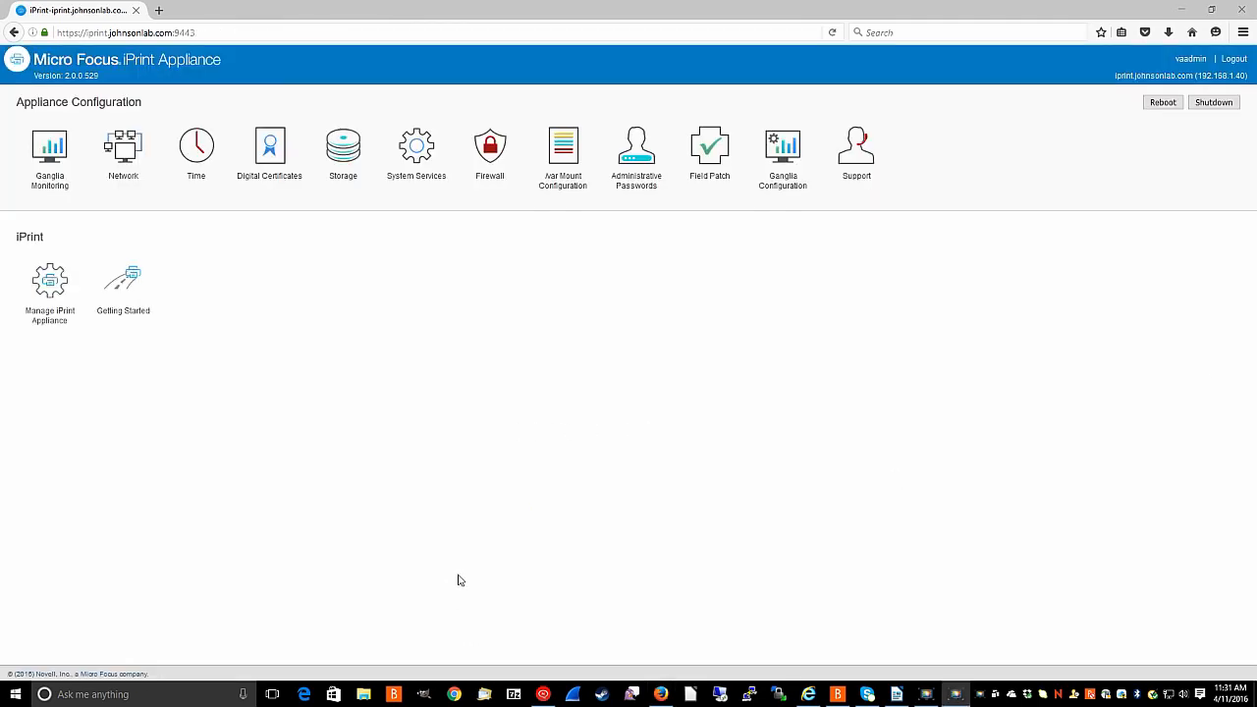
Open the appliance management Printers list, review Dell1135Floor1's details, and select its row.
left_click(55, 320)
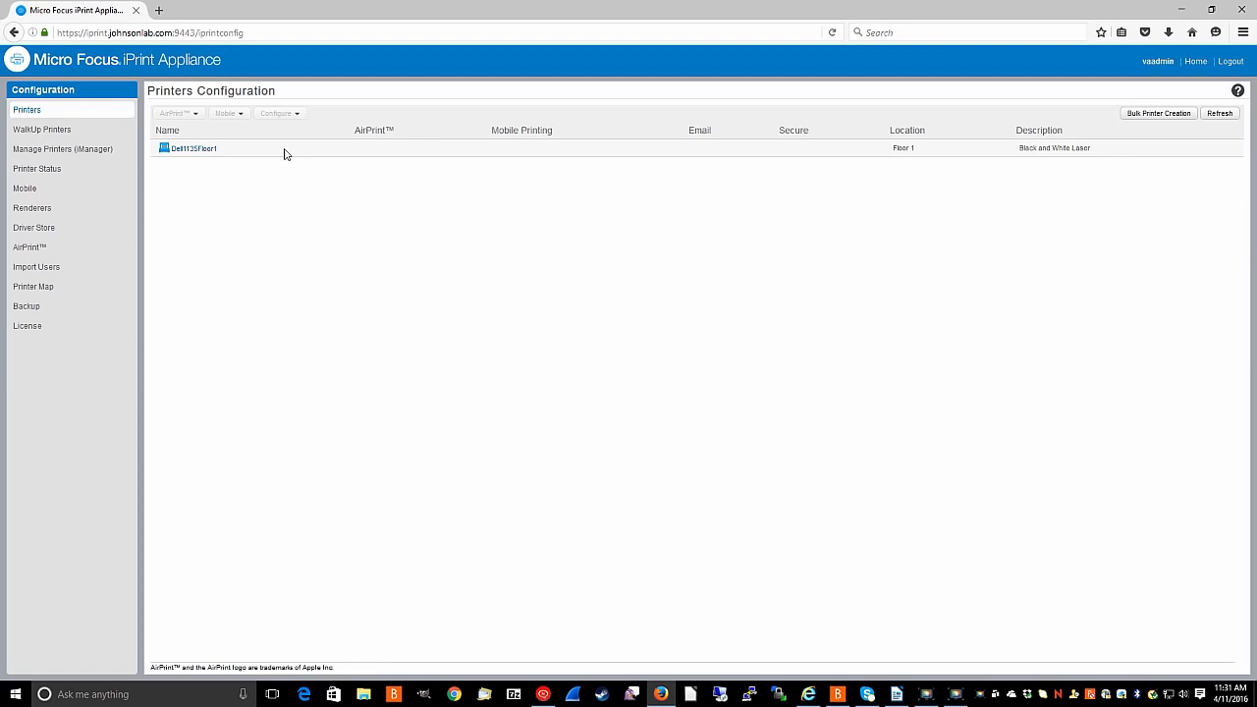
left_click(193, 149)
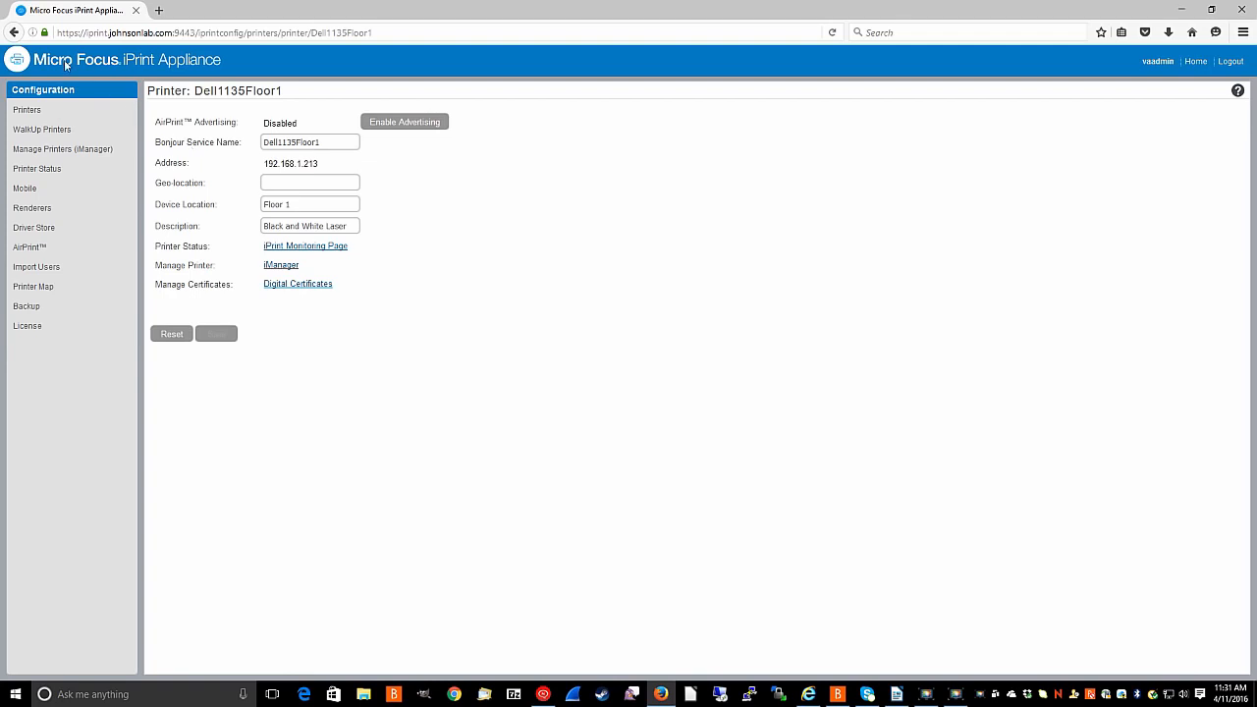
left_click(14, 32)
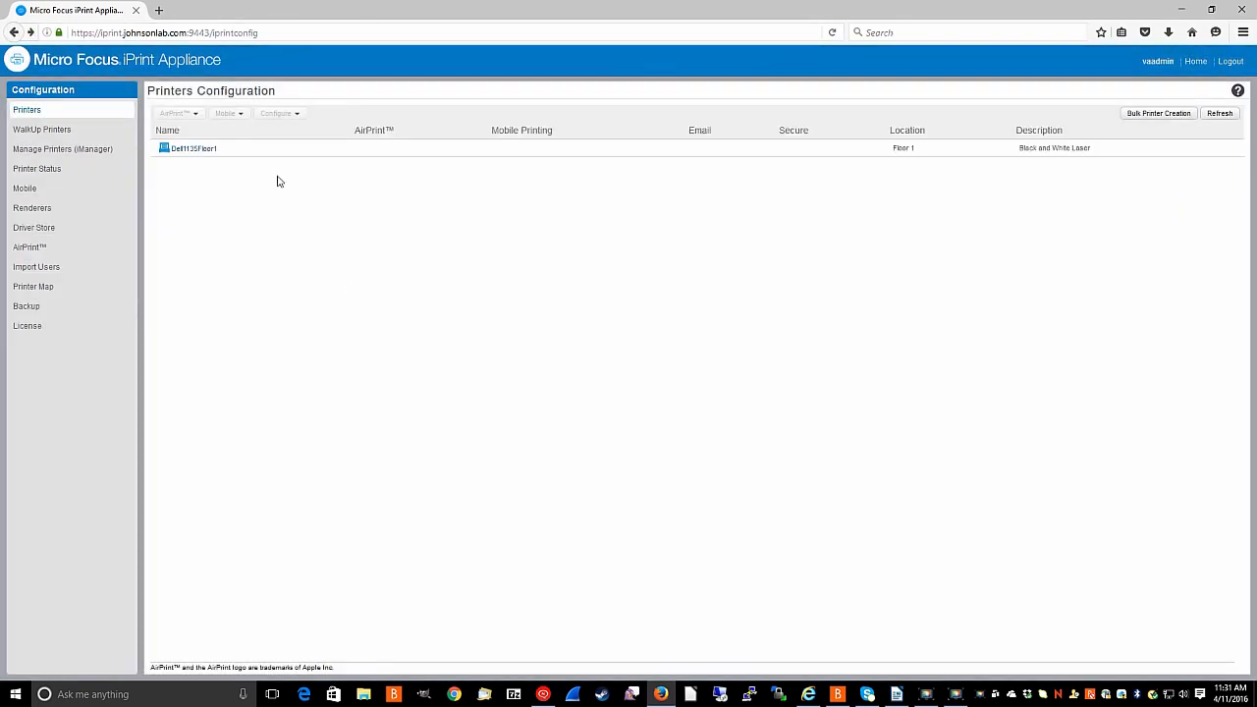
left_click(276, 152)
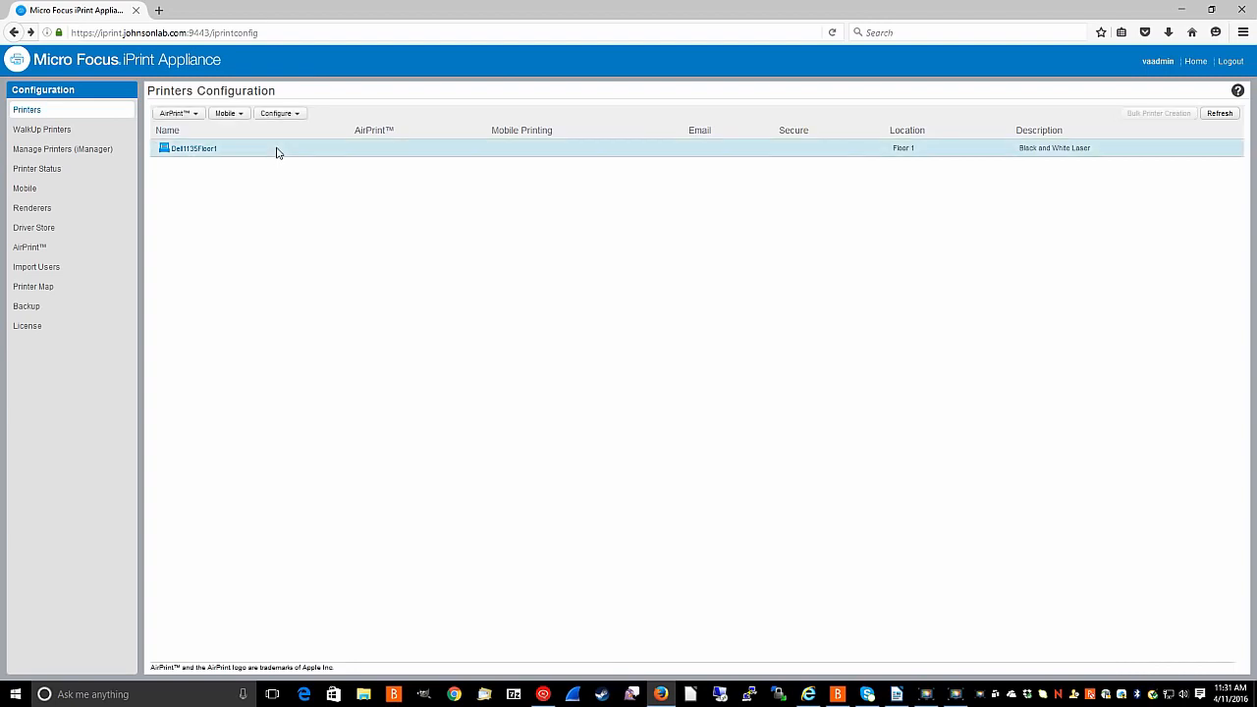
Enable mobile printing for Dell1135Floor1 from the Mobile dropdown and open the mobile configuration settings.
left_click(229, 115)
left_click(227, 132)
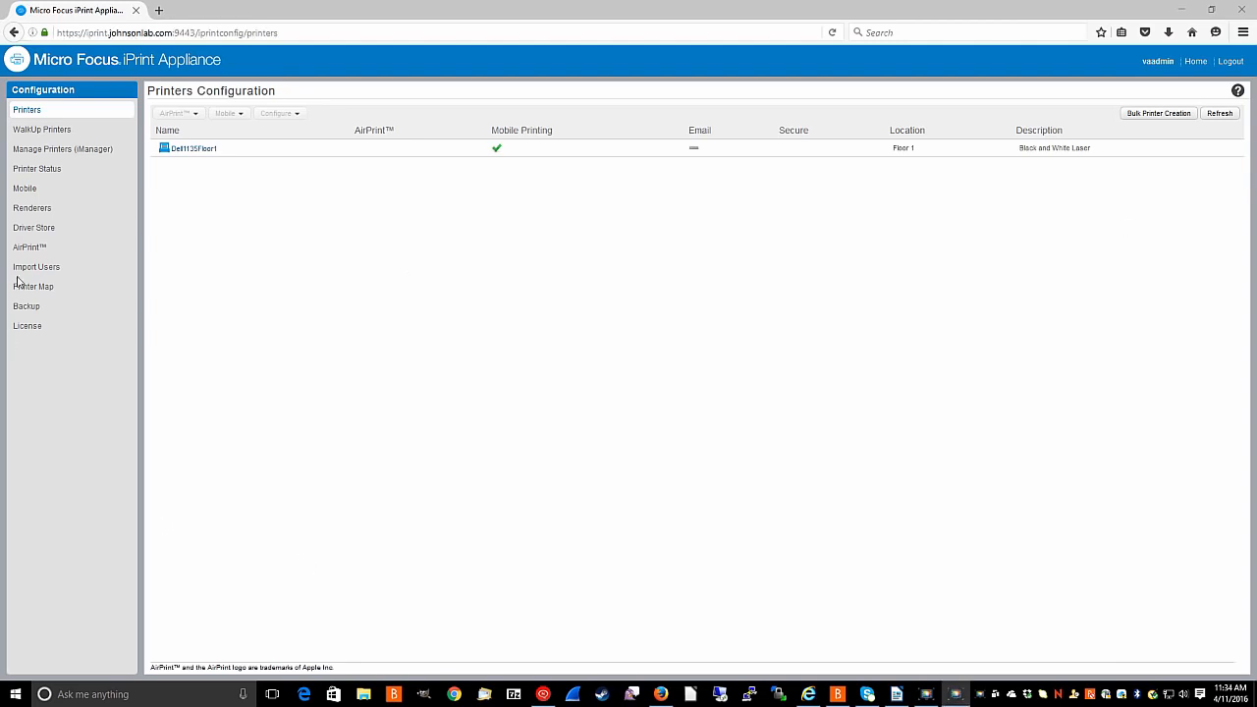
left_click(25, 190)
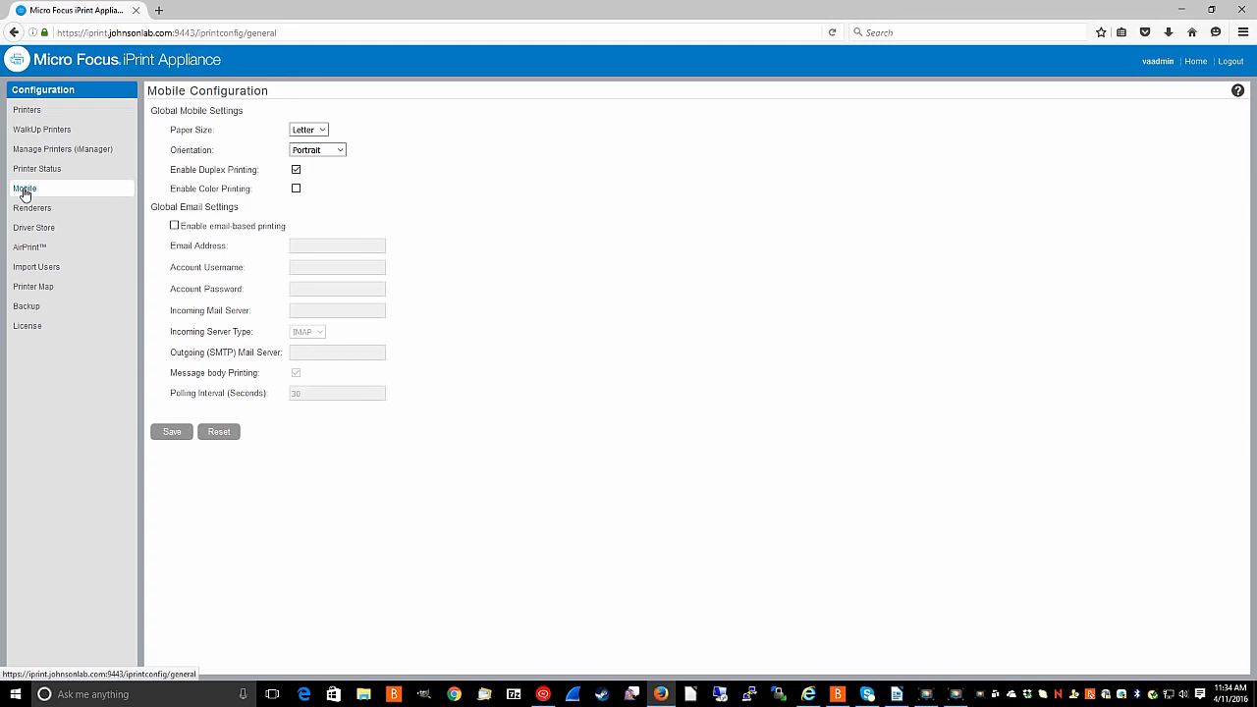
Tick Enable email-based printing and accept the dedicated email account notice.
left_click(174, 226)
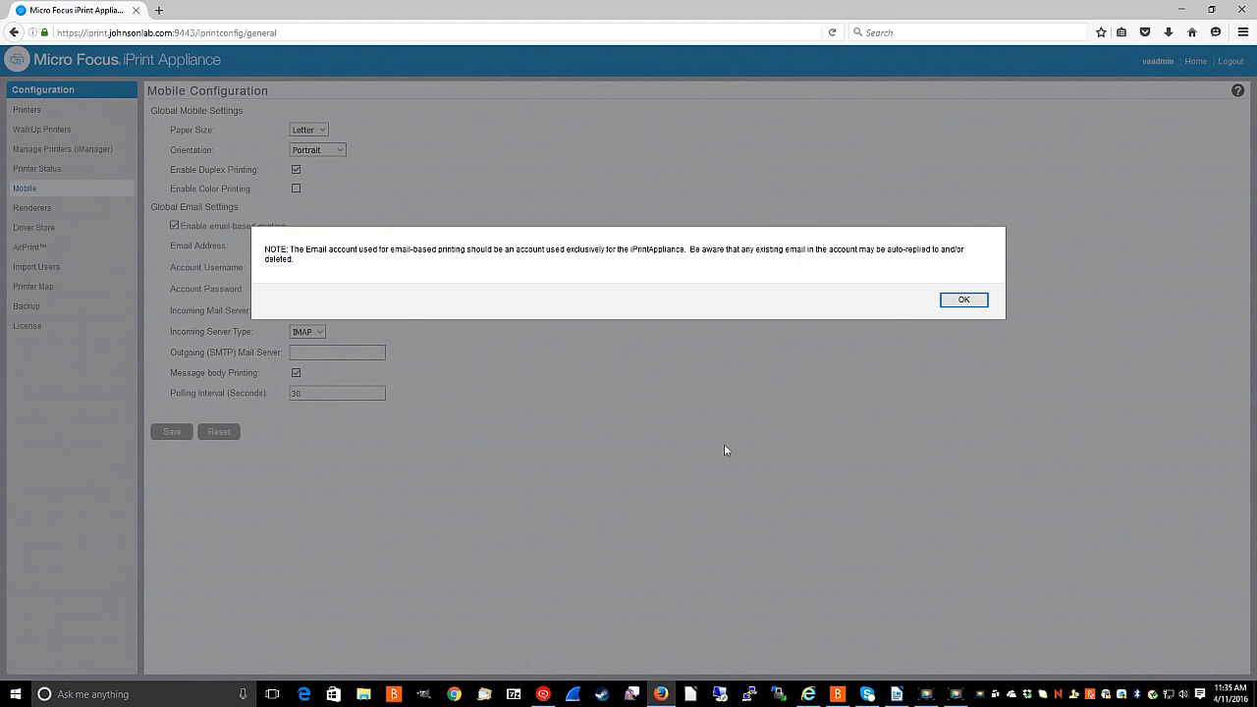
left_click(963, 301)
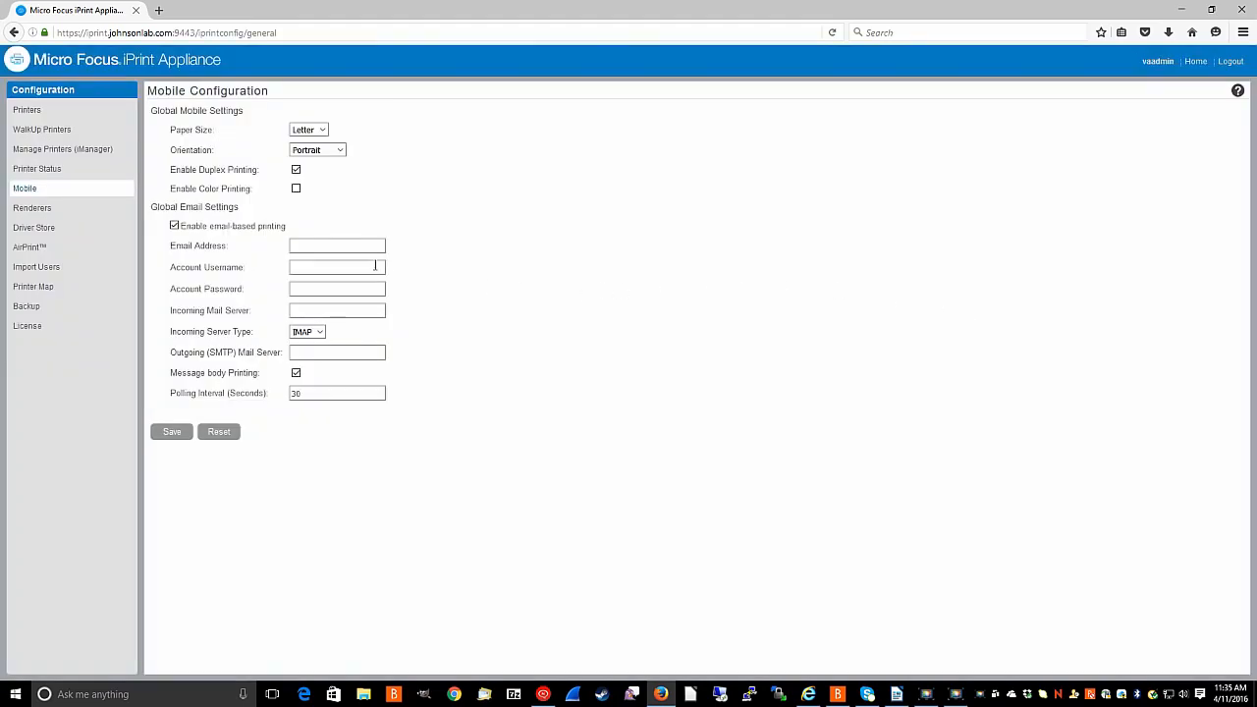
Fill in the print account's email address, account username and account password.
left_click(342, 246)
left_click(342, 245)
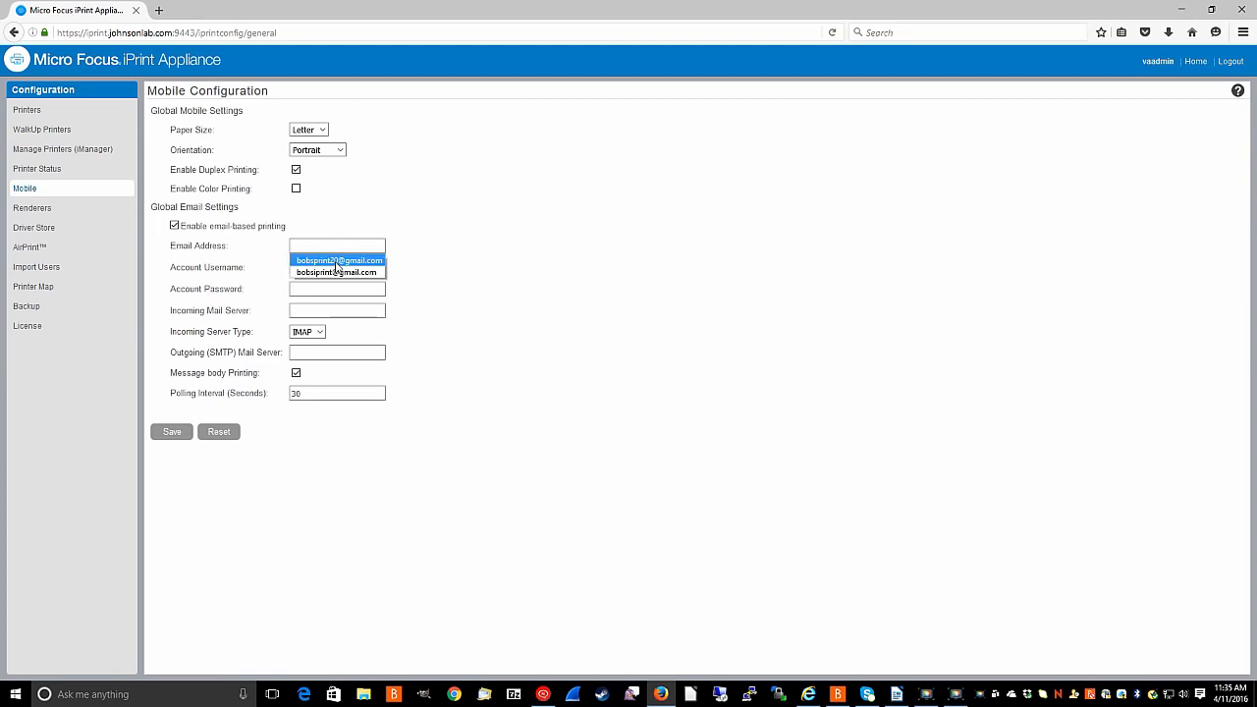
left_click(336, 261)
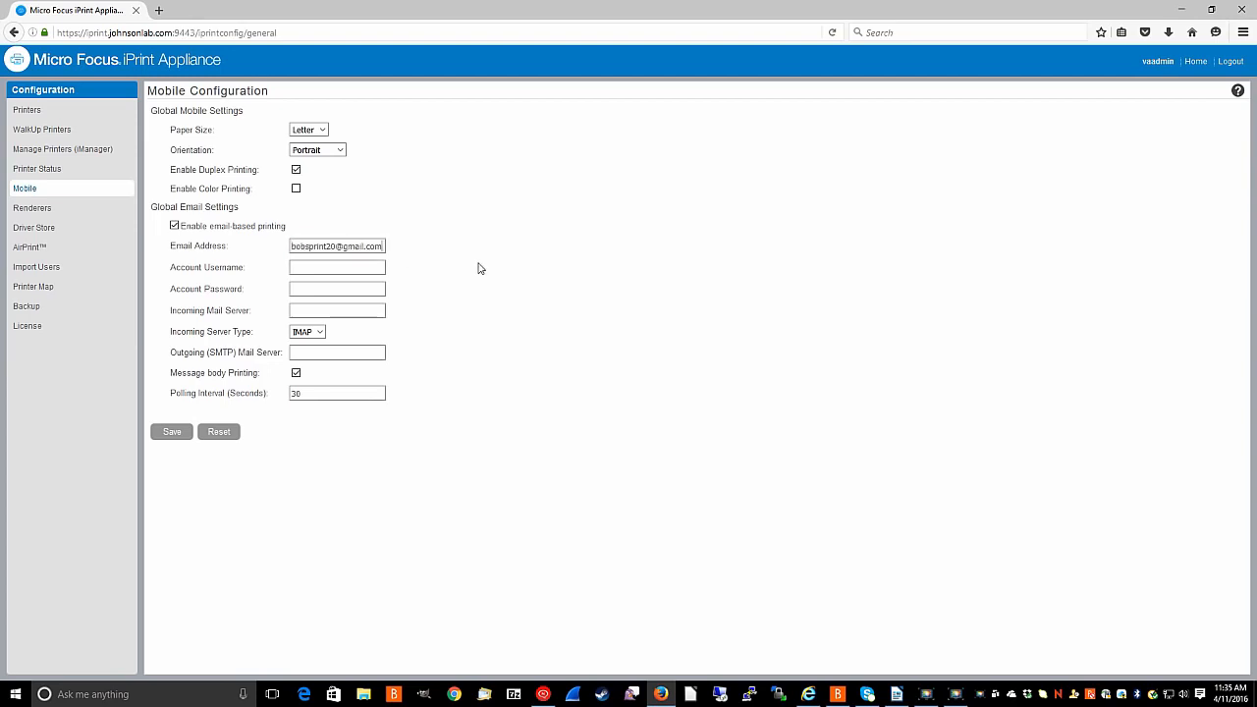
left_click(334, 269)
left_click(334, 269)
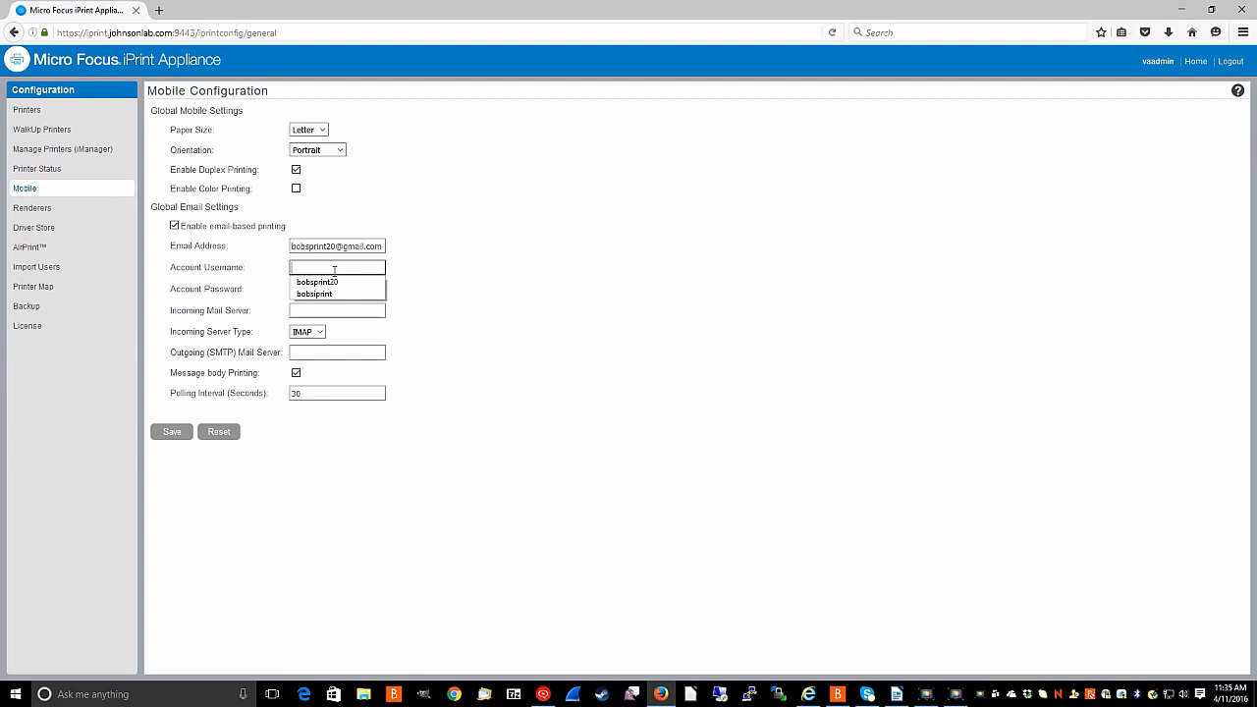
left_click(333, 288)
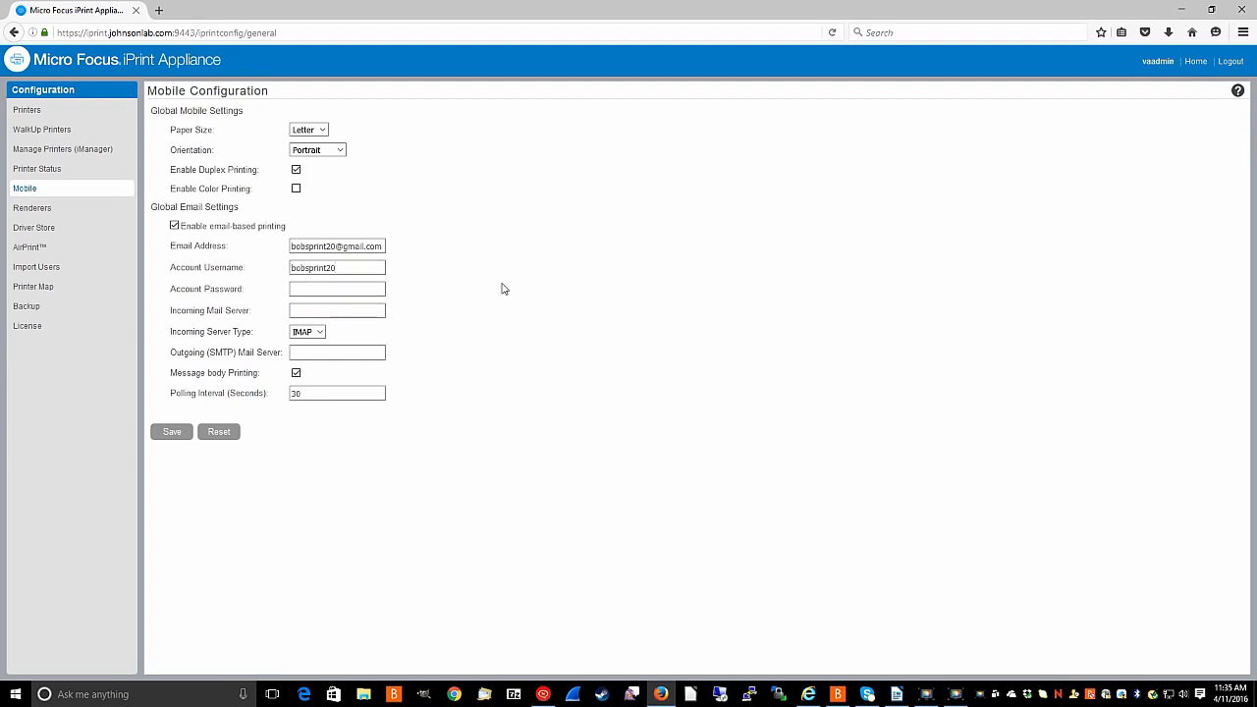
left_click(358, 289)
type("•••••••••")
Set incoming server imap.gmail.com and outgoing server smtp.gmail.com, save, and decline saving the login.
key("Tab")
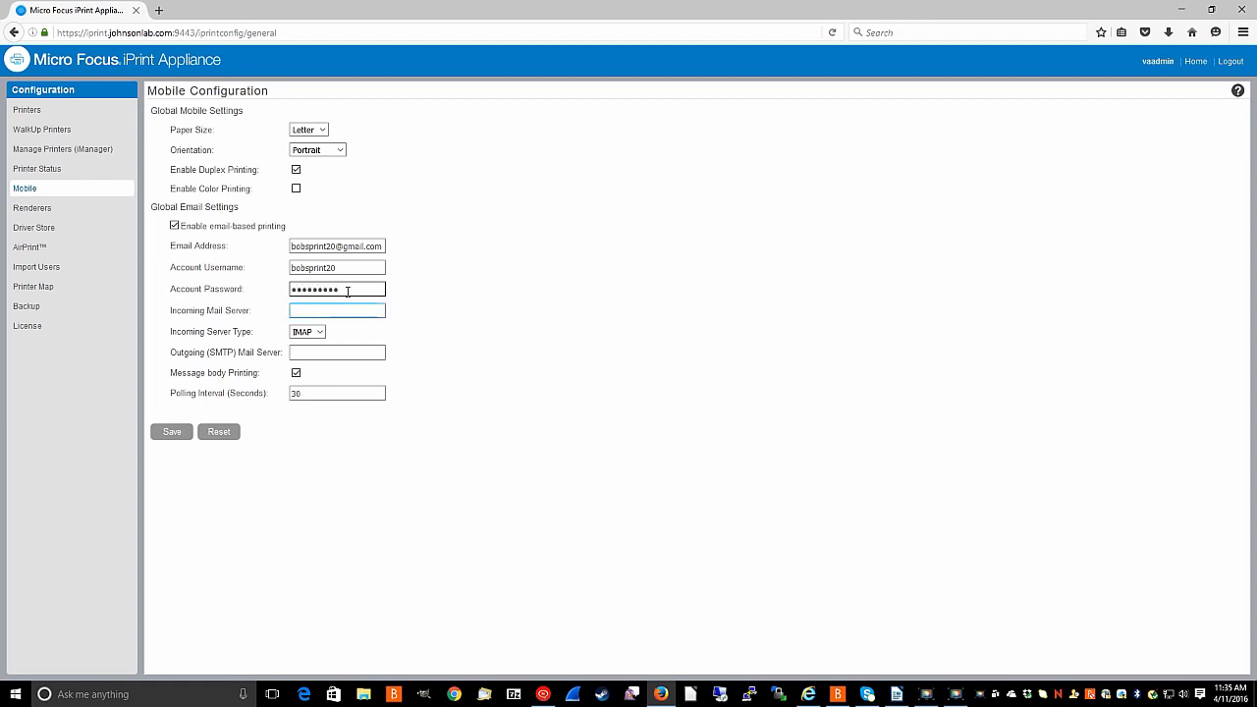
left_click(344, 310)
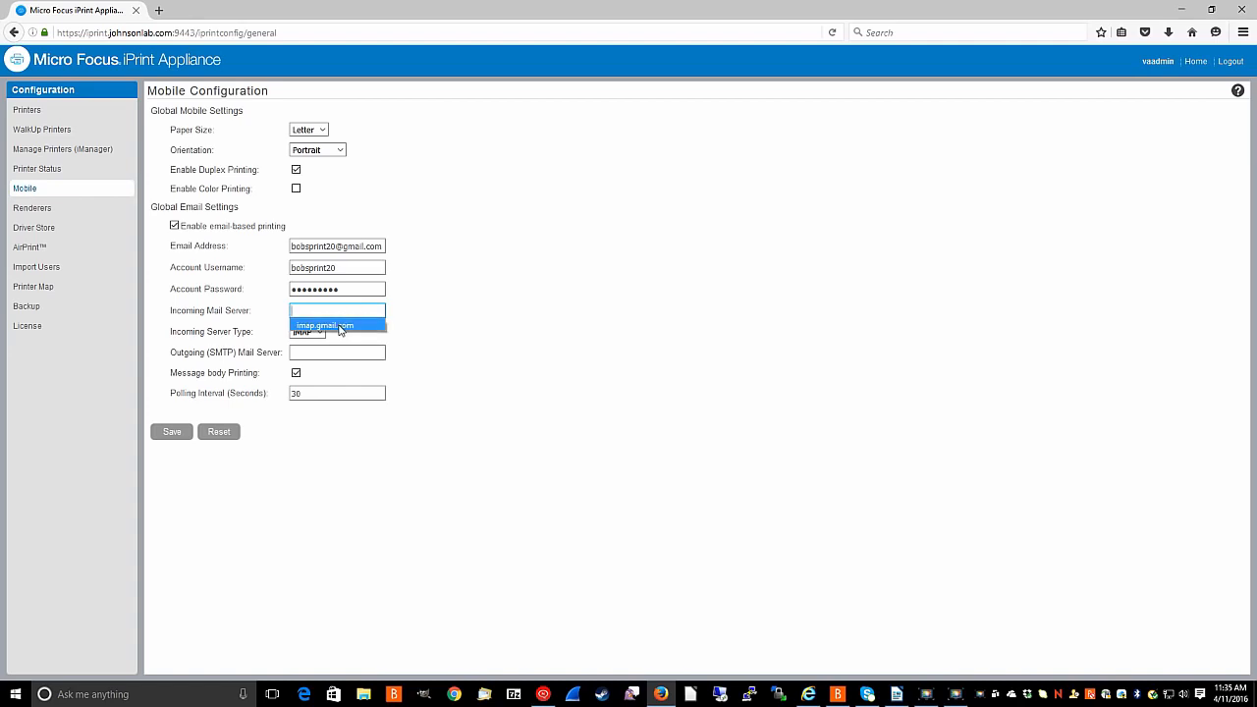
left_click(339, 326)
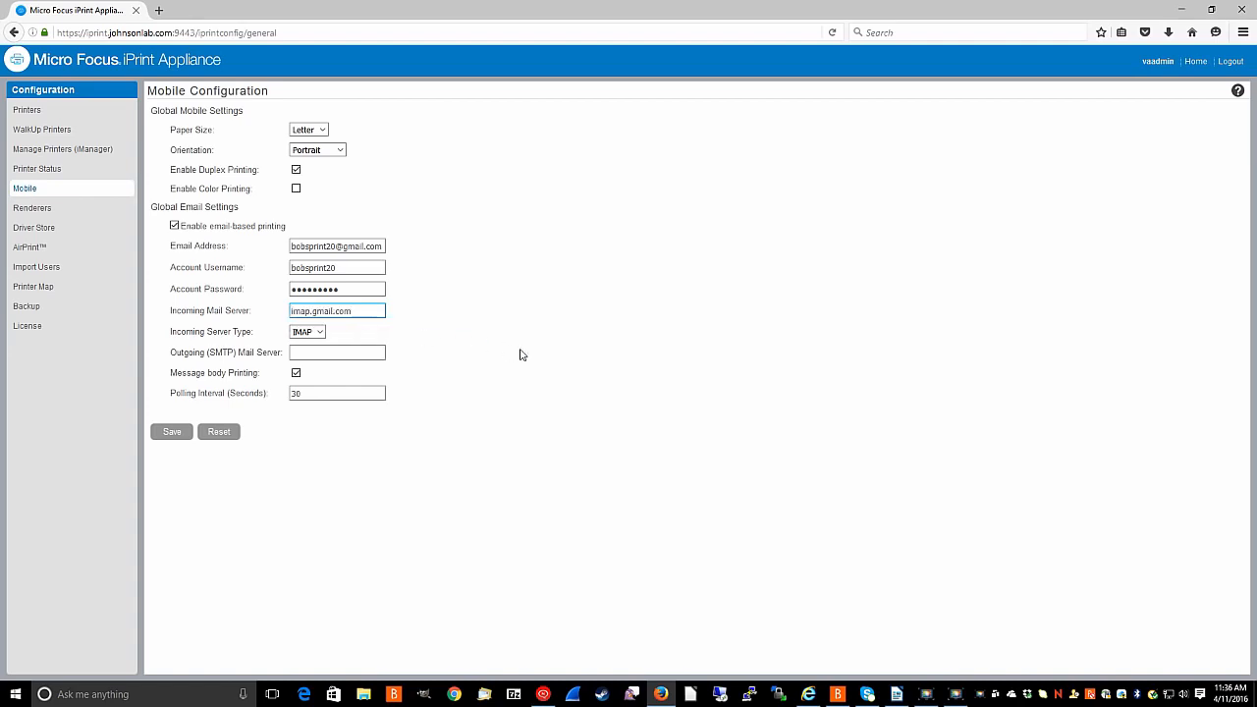
left_click(350, 354)
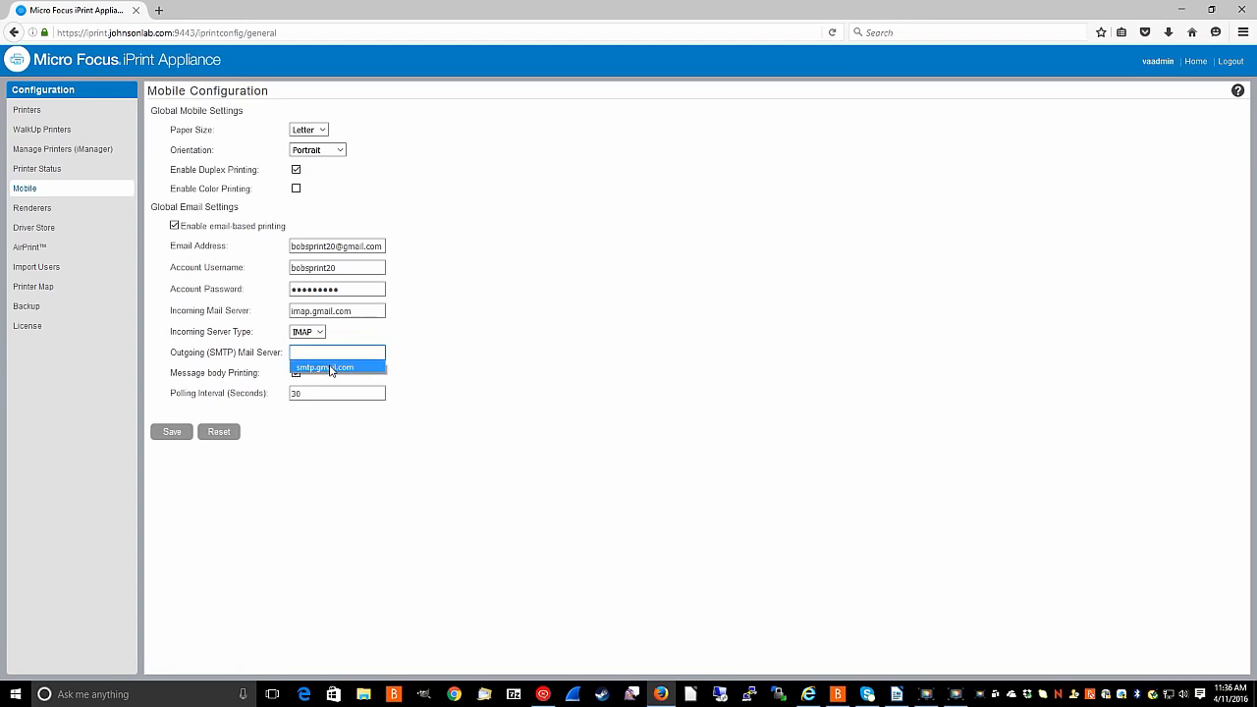
left_click(331, 368)
left_click(173, 432)
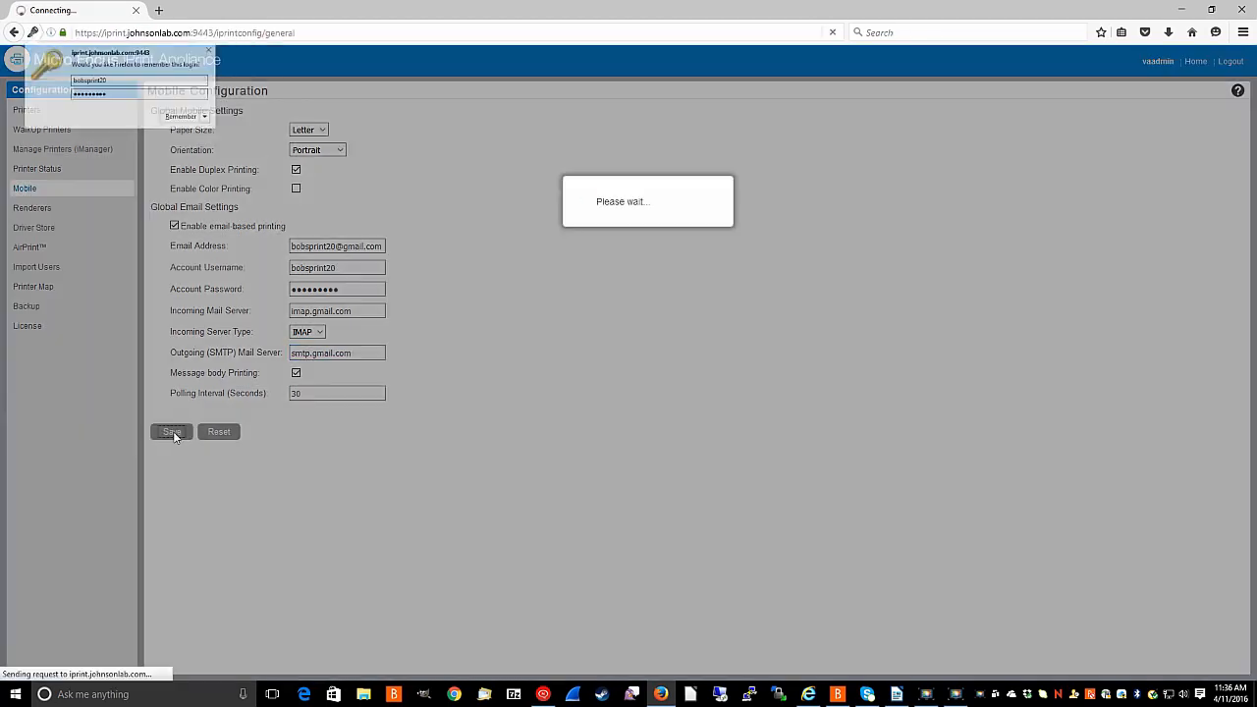
left_click(218, 137)
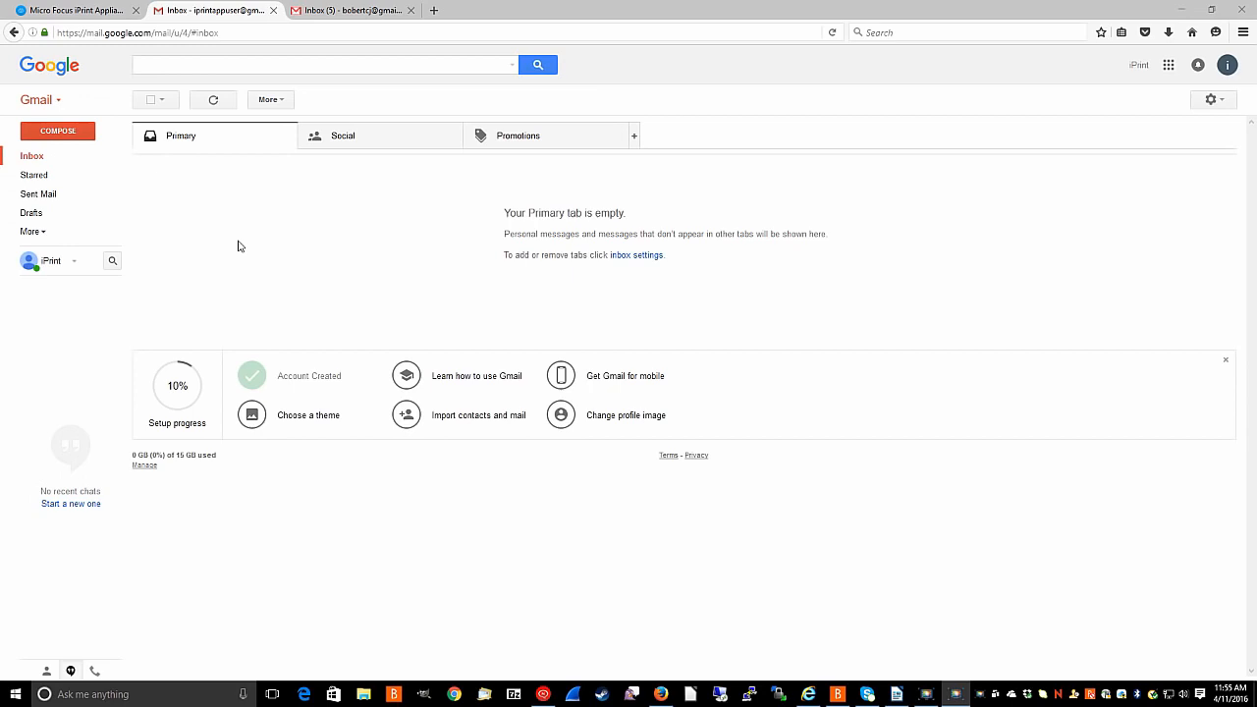
Email the print account with subject 'print printer=Dell1135Floor1' and body 'Test'.
double_click(61, 131)
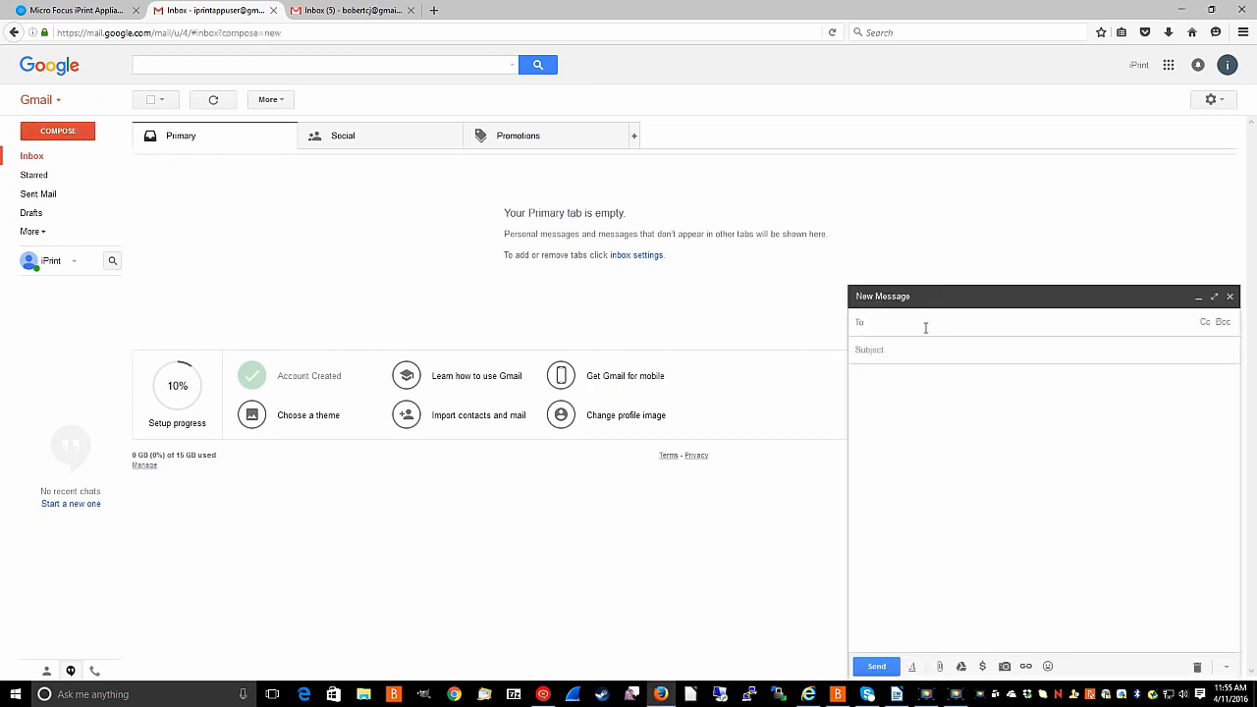
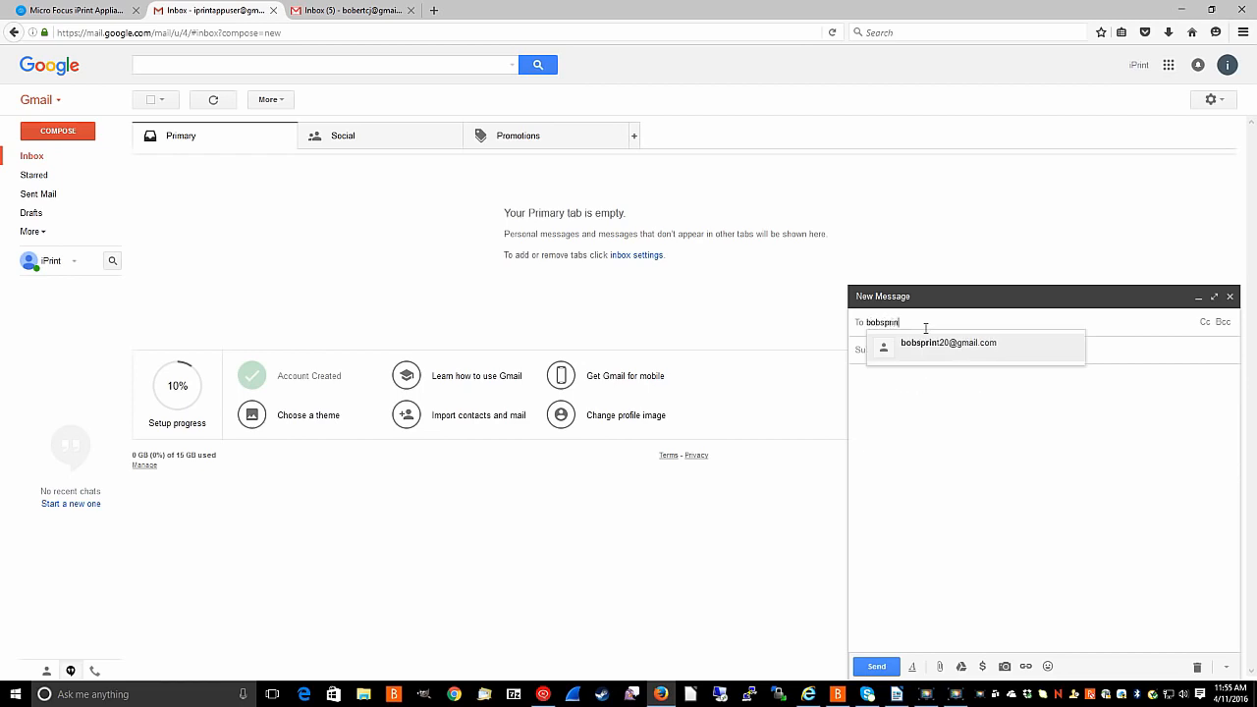
key("Tab")
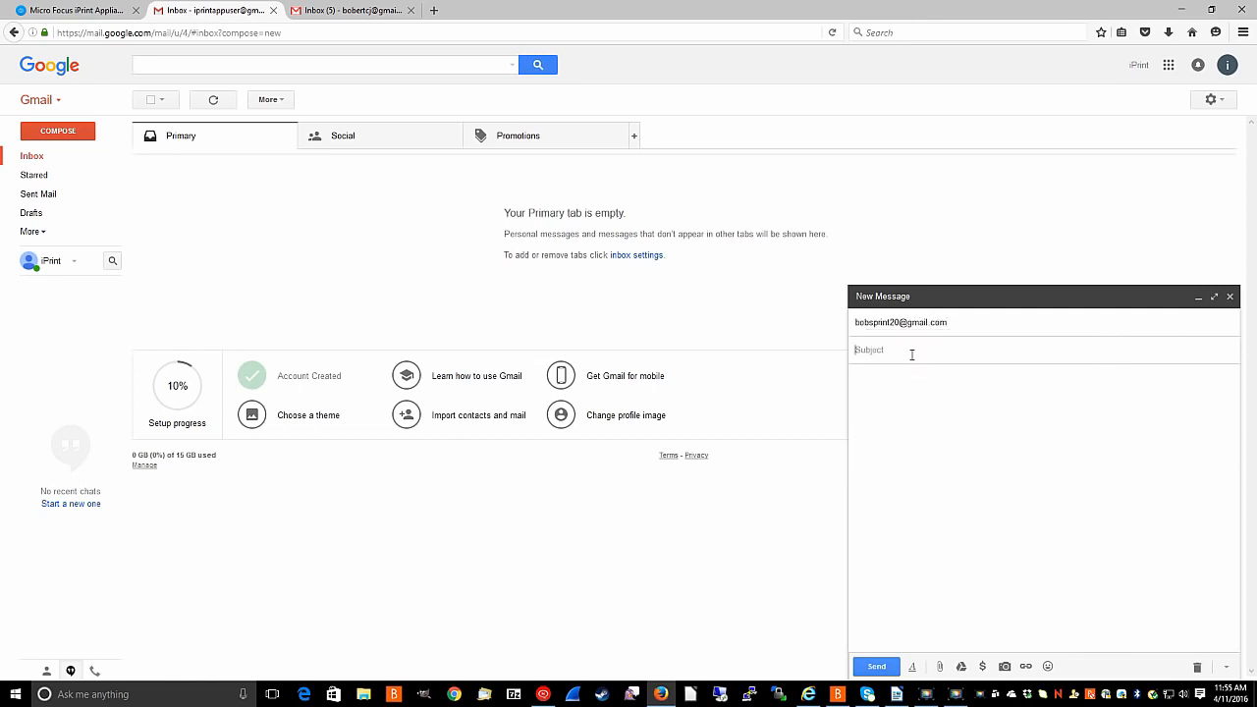
type("print")
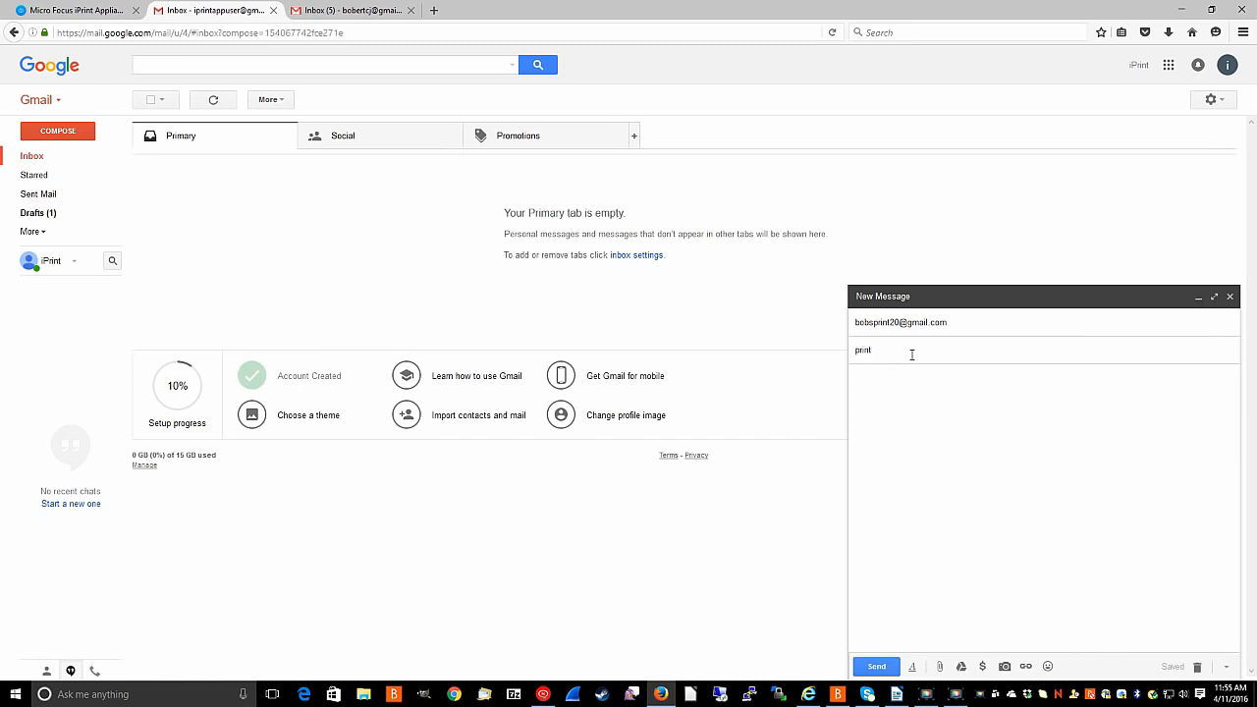
type(" printers")
type("Dell1135Floor1")
left_click(886, 385)
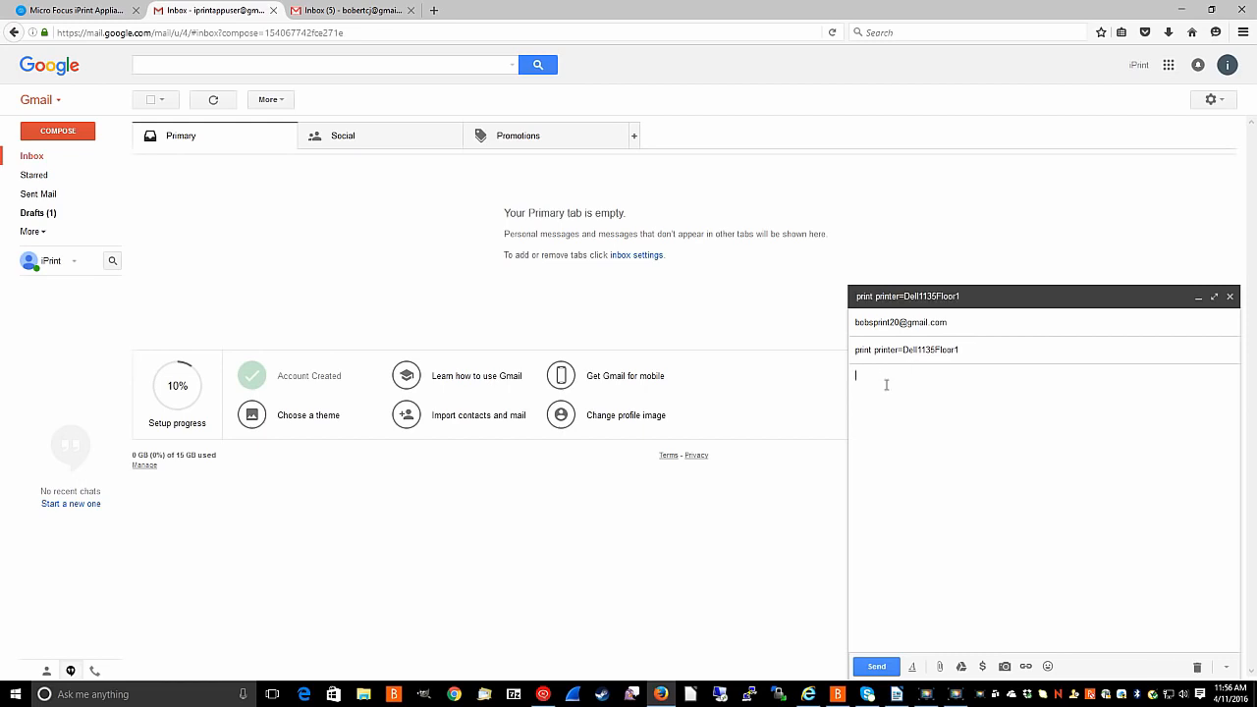
type("Test")
left_click(880, 668)
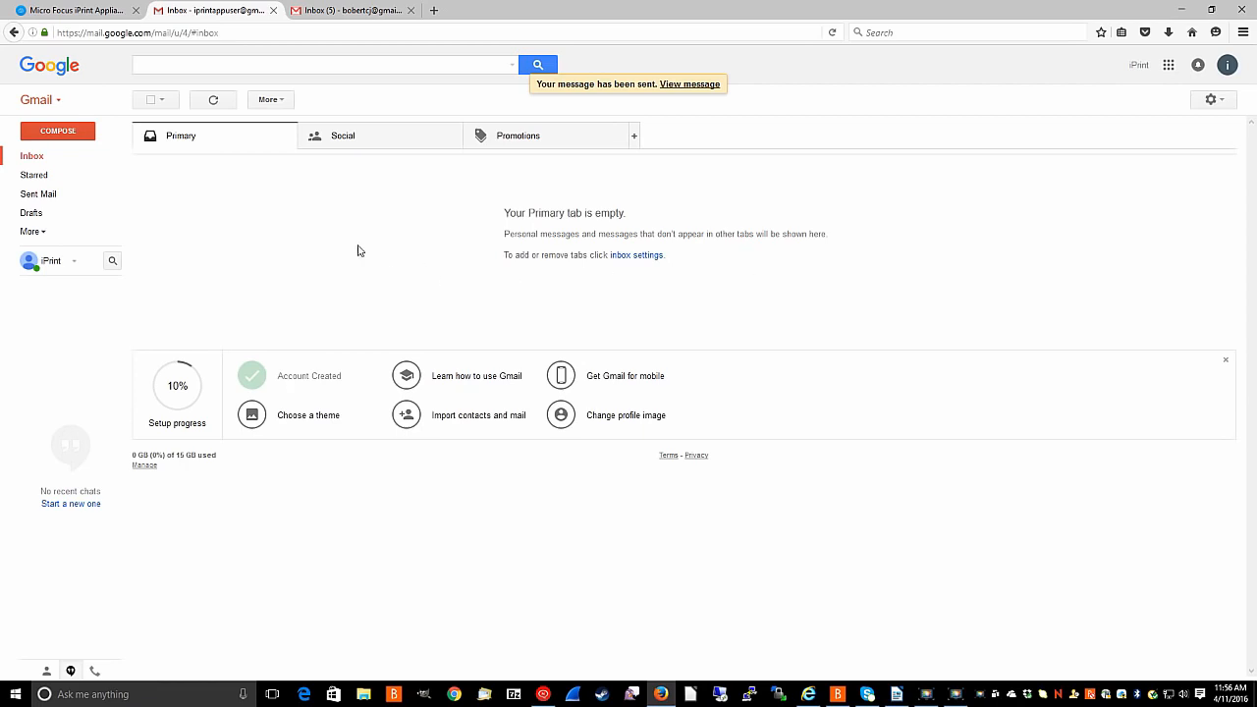
Refresh until the Dell1135Floor1 Printing Successful notification arrives, read it, and go back to the inbox.
left_click(215, 102)
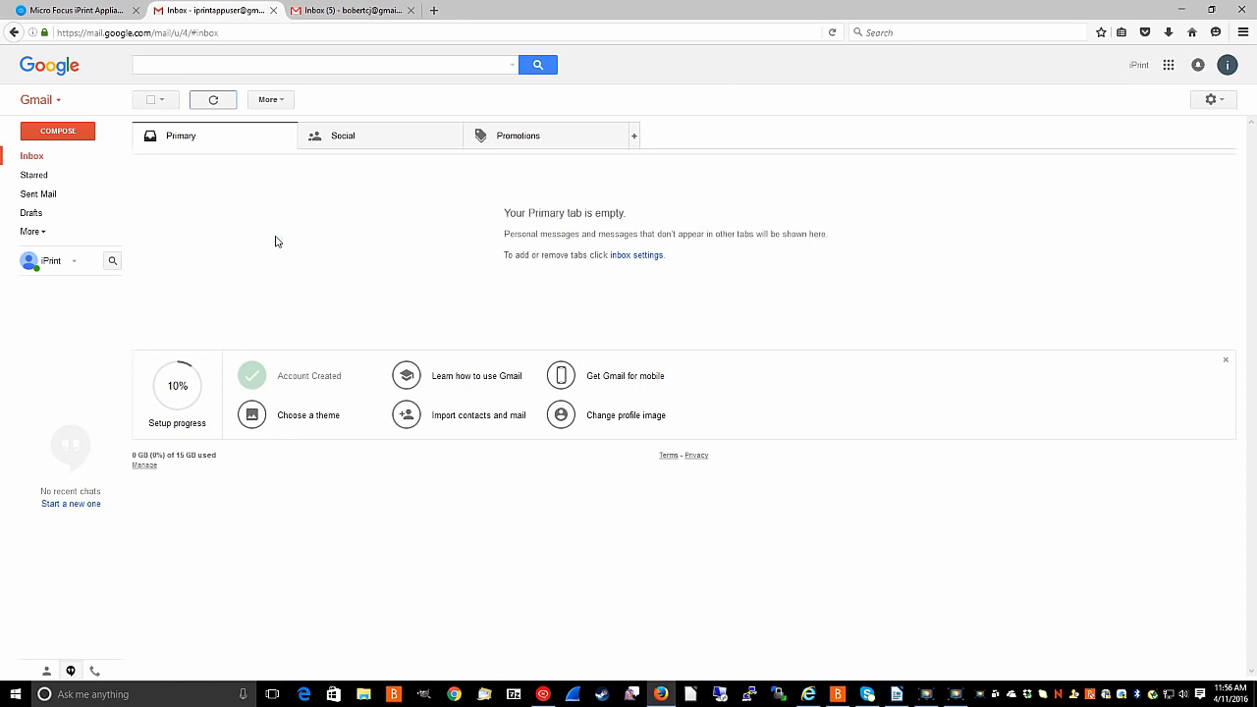
left_click(213, 101)
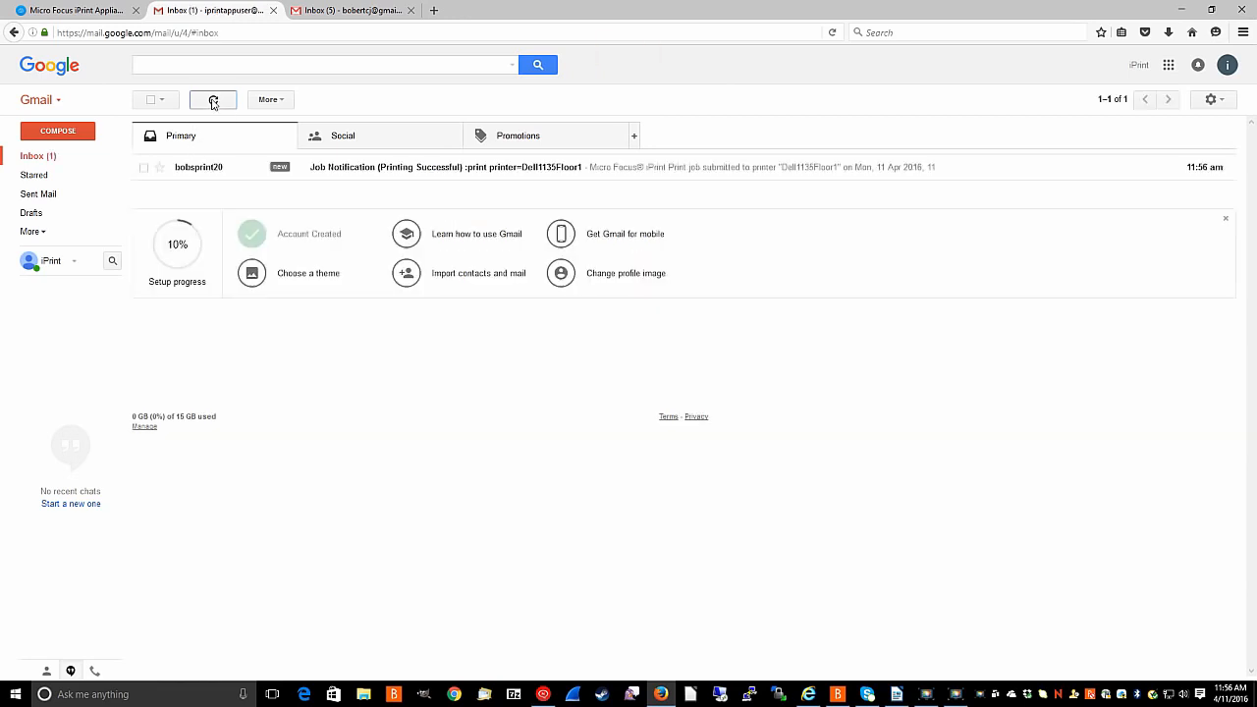
left_click(329, 170)
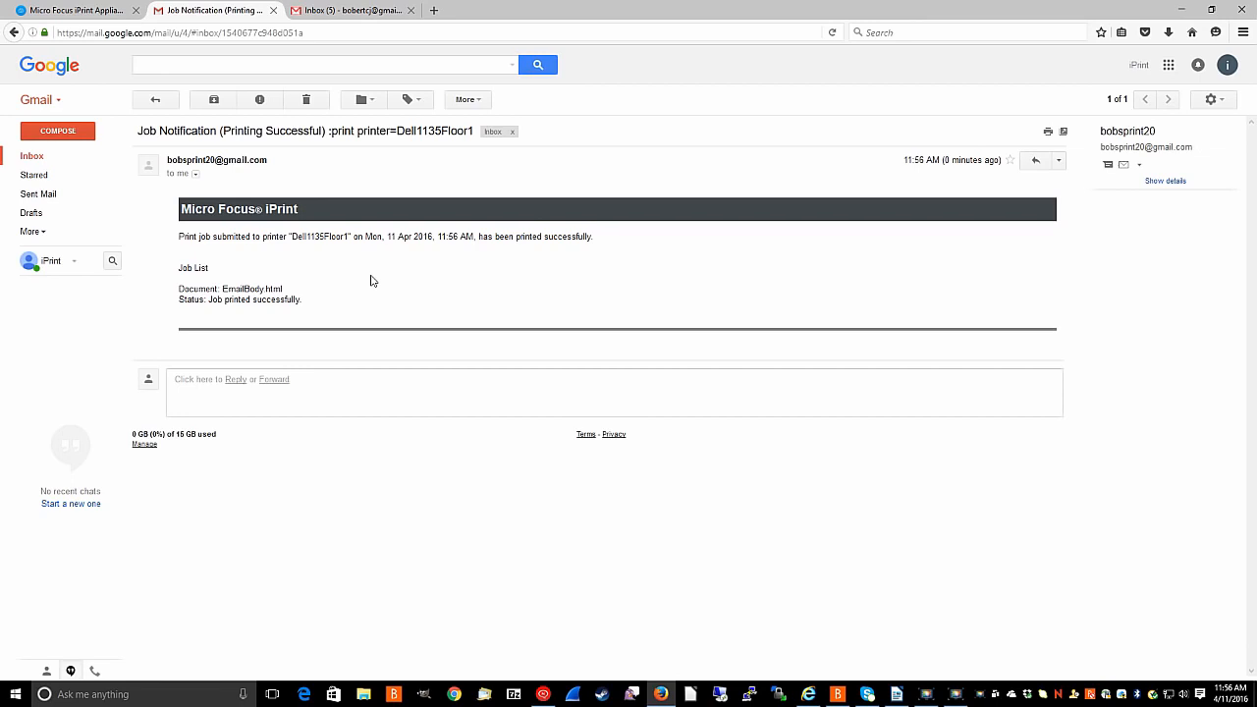
left_click(31, 157)
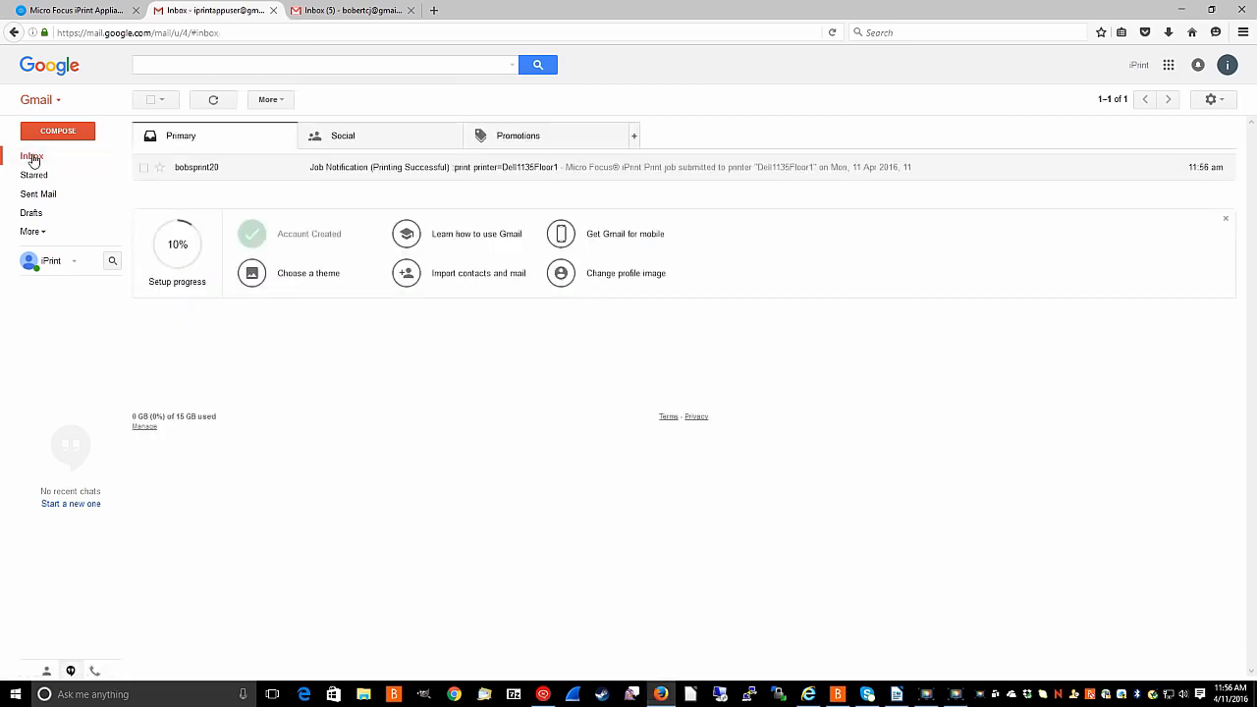
Send an email with subject 'list printers' to the iPrint mailbox address.
left_click(59, 131)
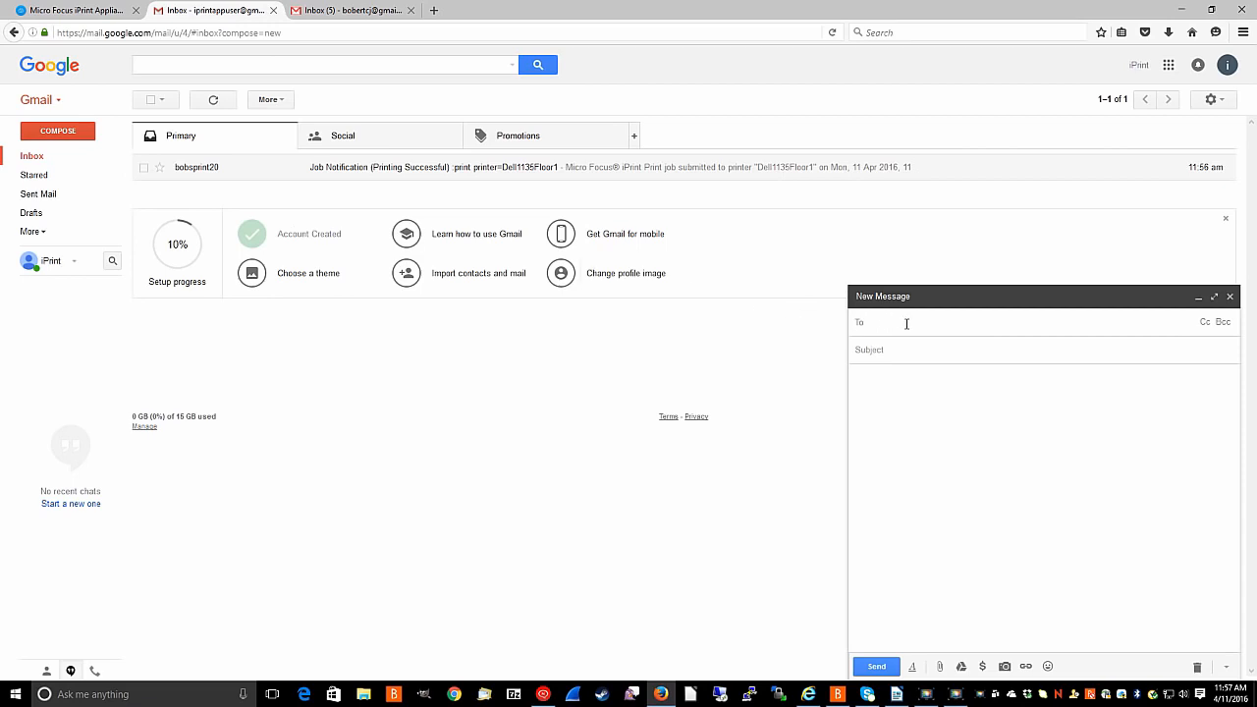
type("bob")
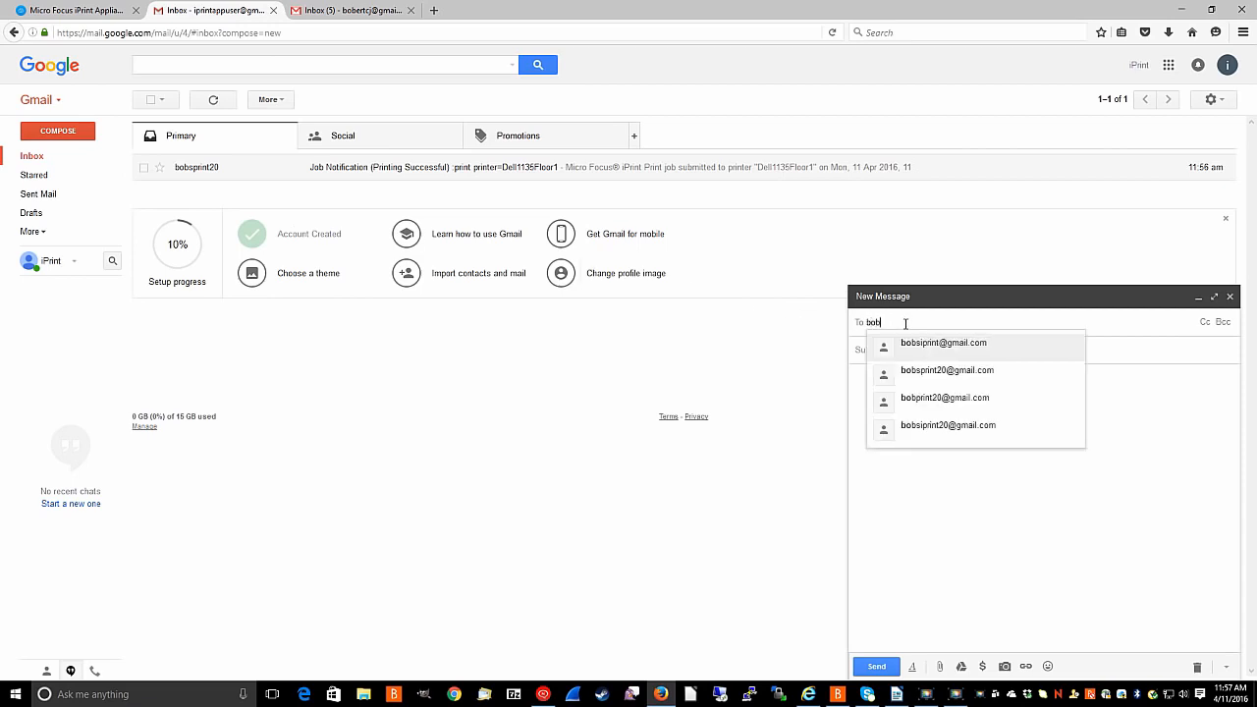
left_click(923, 370)
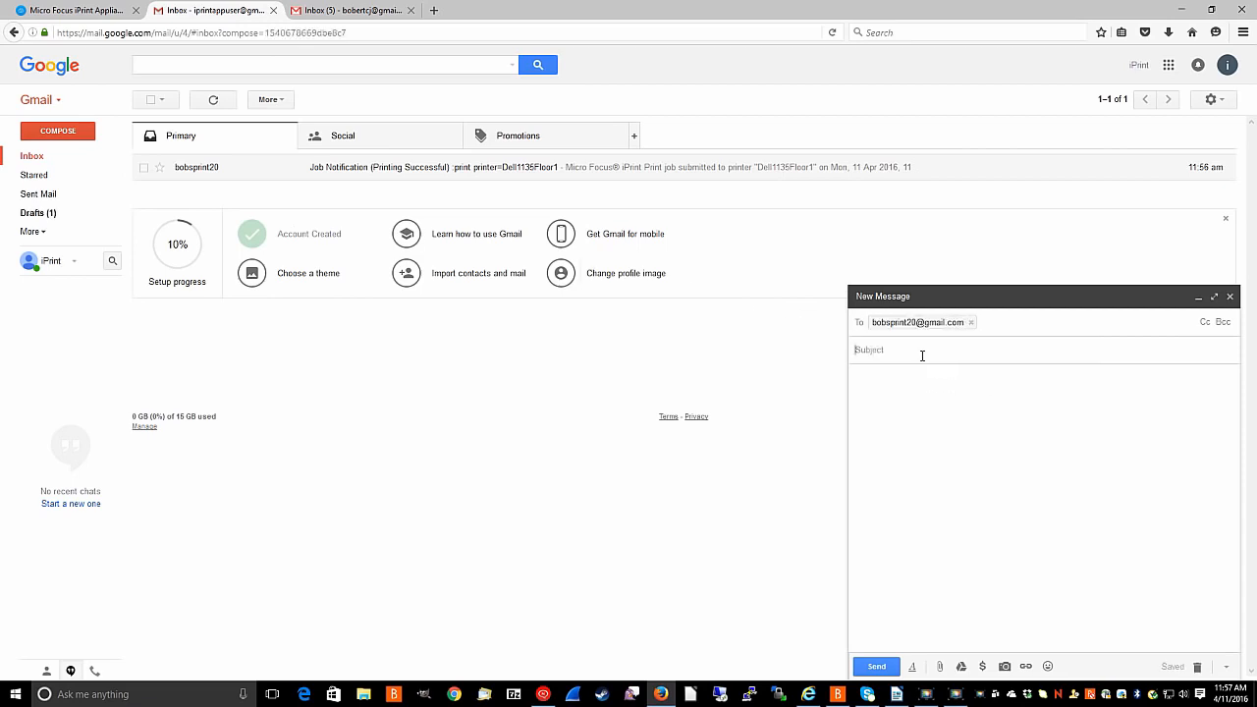
type("list")
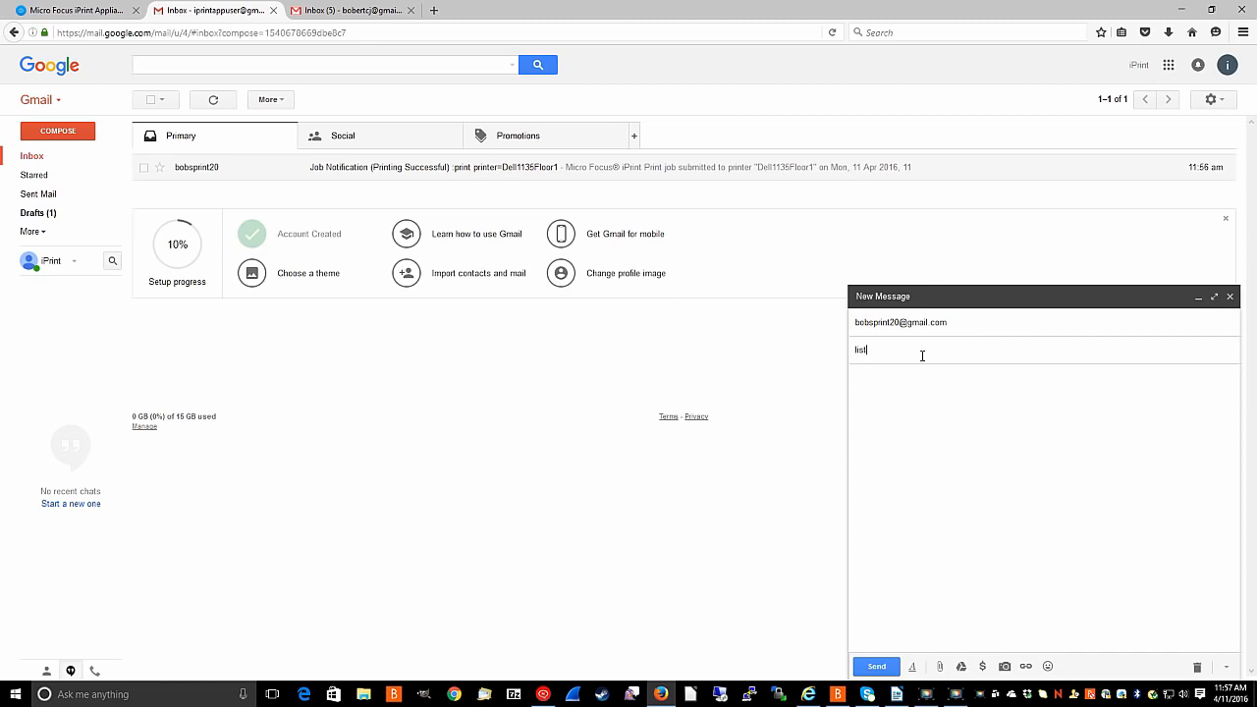
type(" printers")
left_click(877, 667)
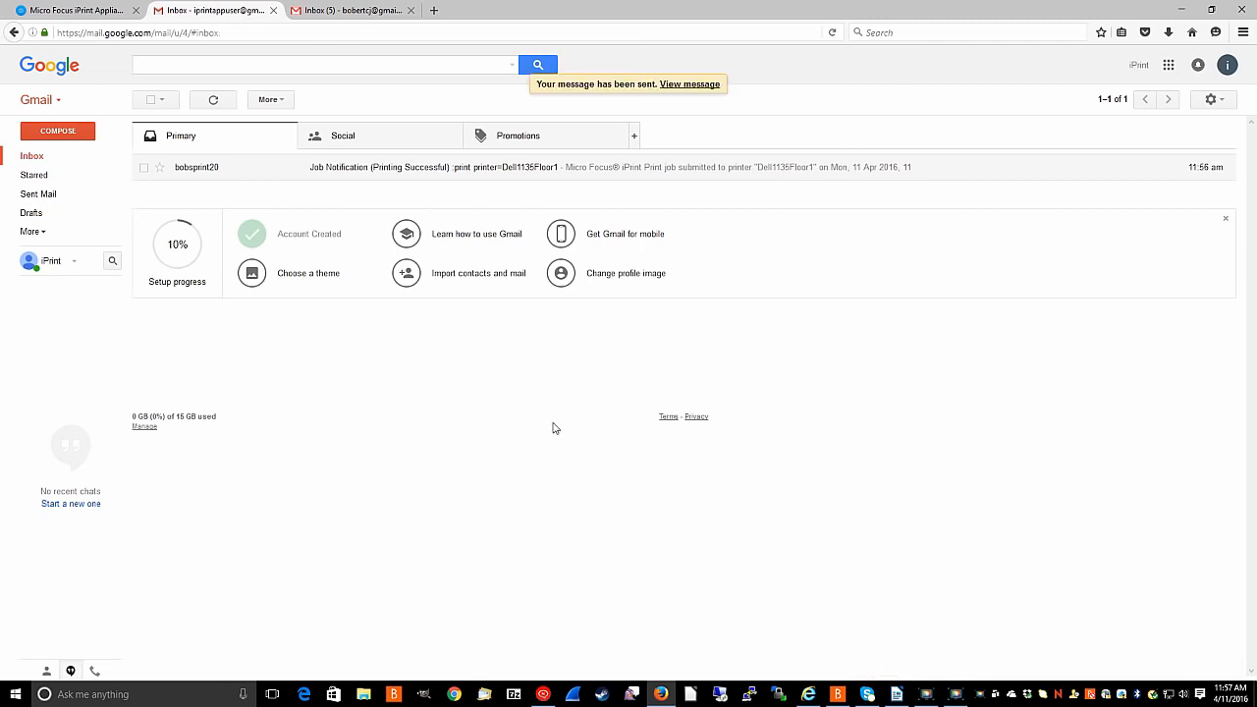
Refresh the inbox and open the reply listing Dell1135Floor1 as available.
left_click(214, 100)
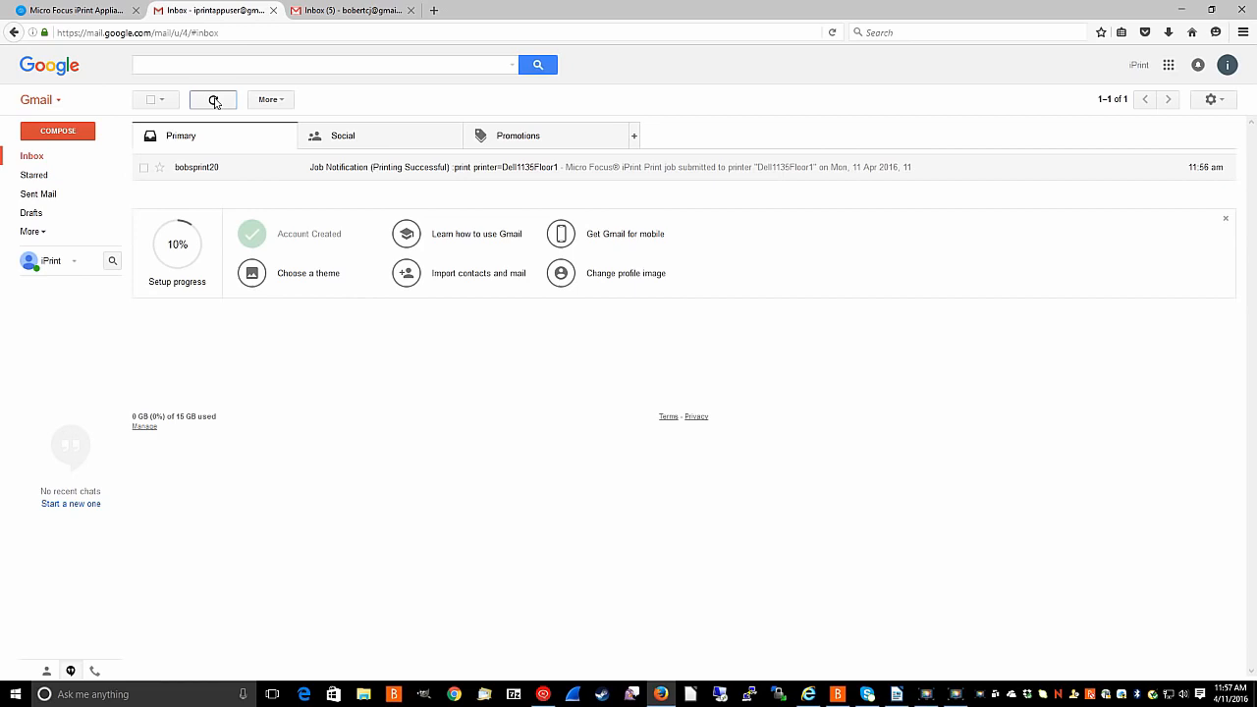
left_click(214, 100)
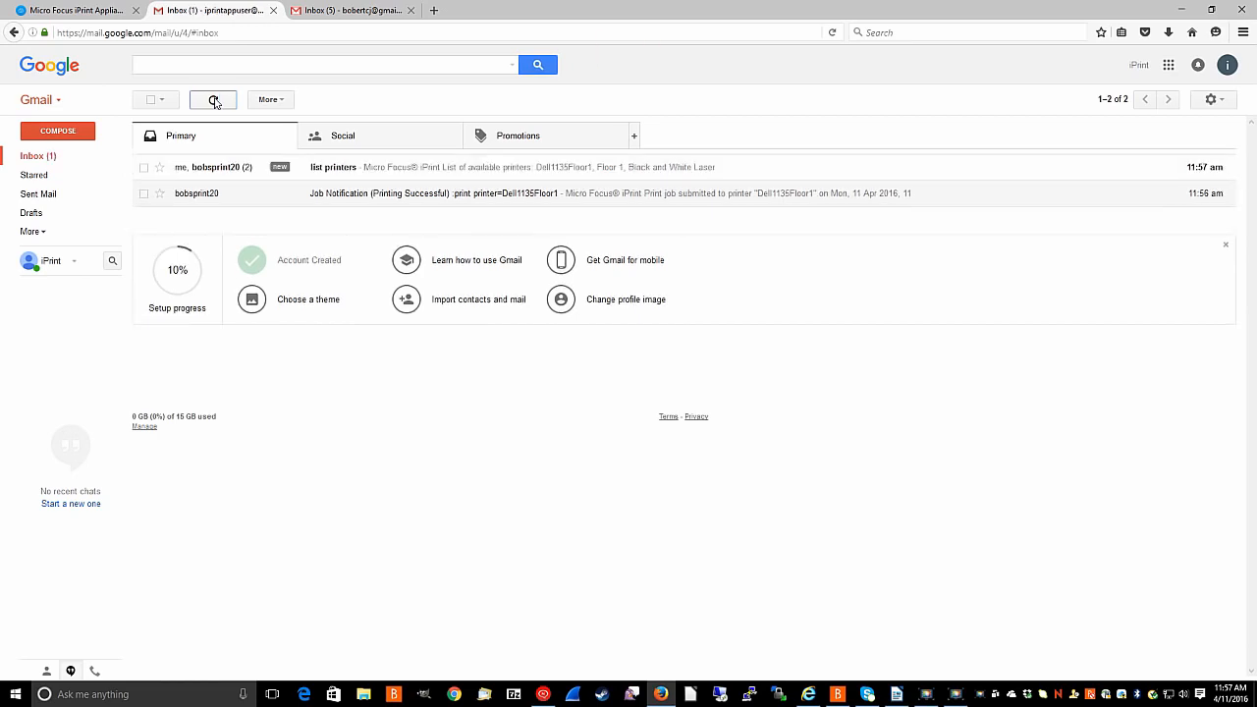
left_click(214, 169)
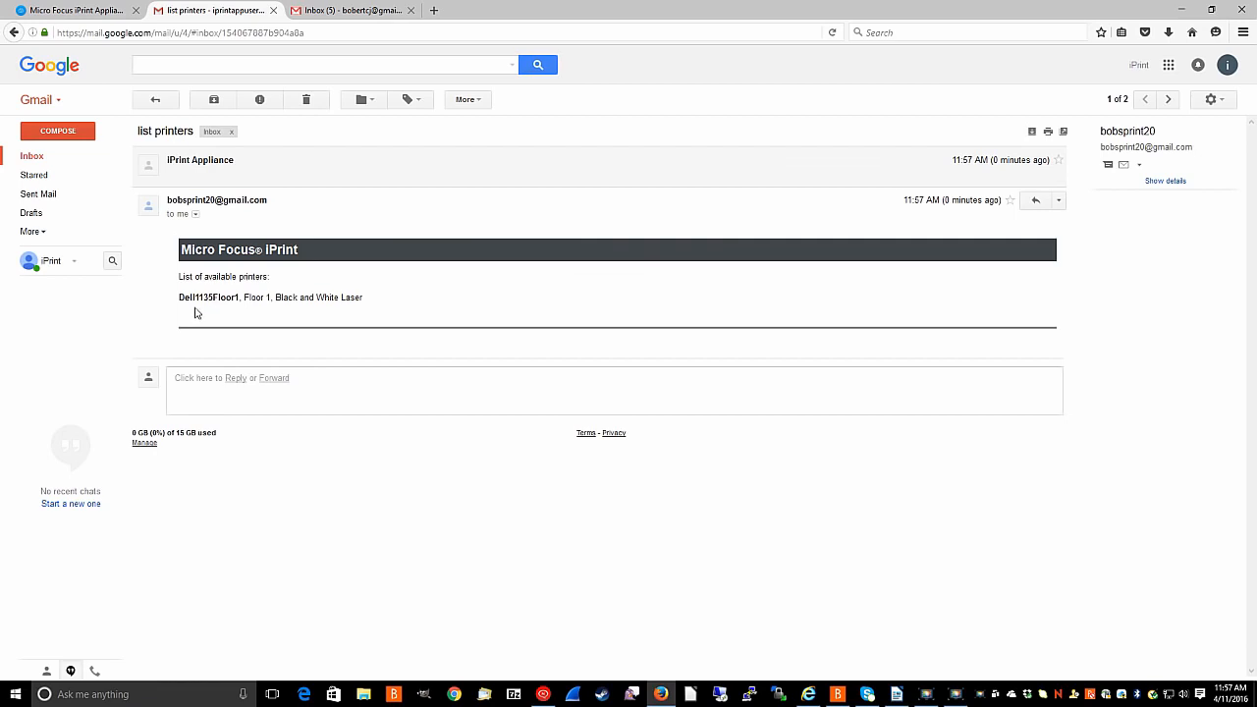
Send an email with subject 'help' to the iPrint mailbox address, then return to the inbox.
left_click(58, 131)
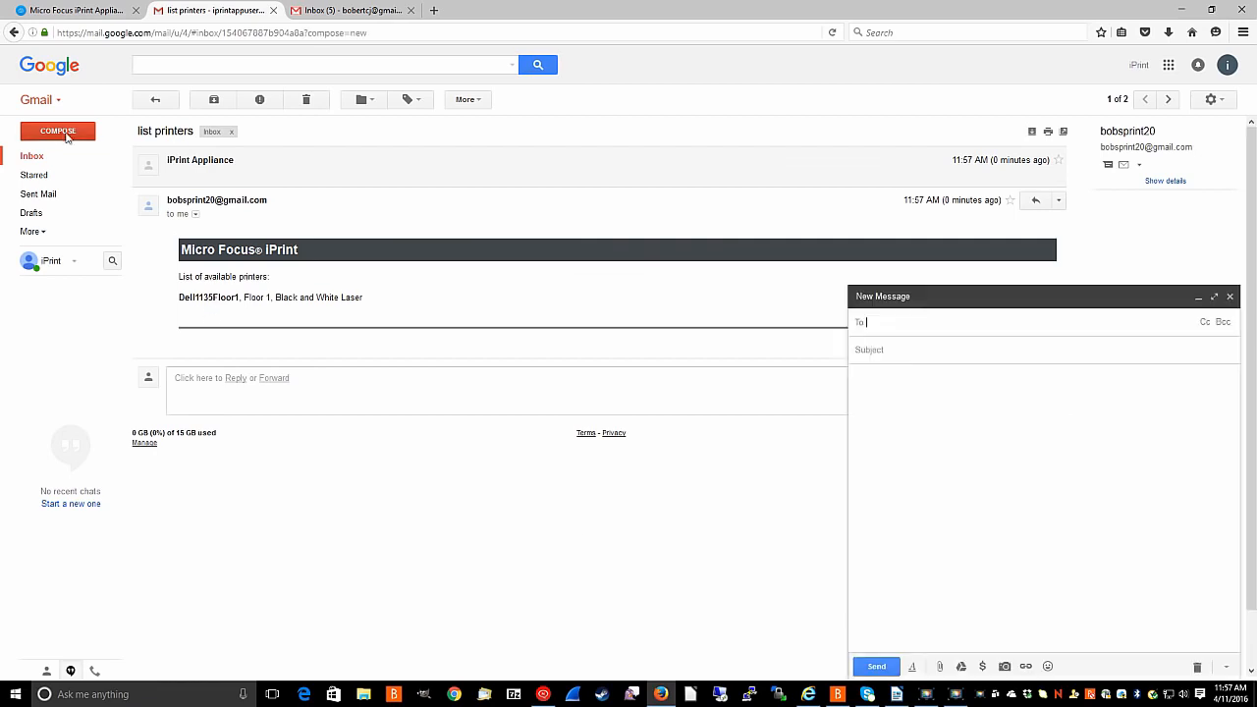
type("bob")
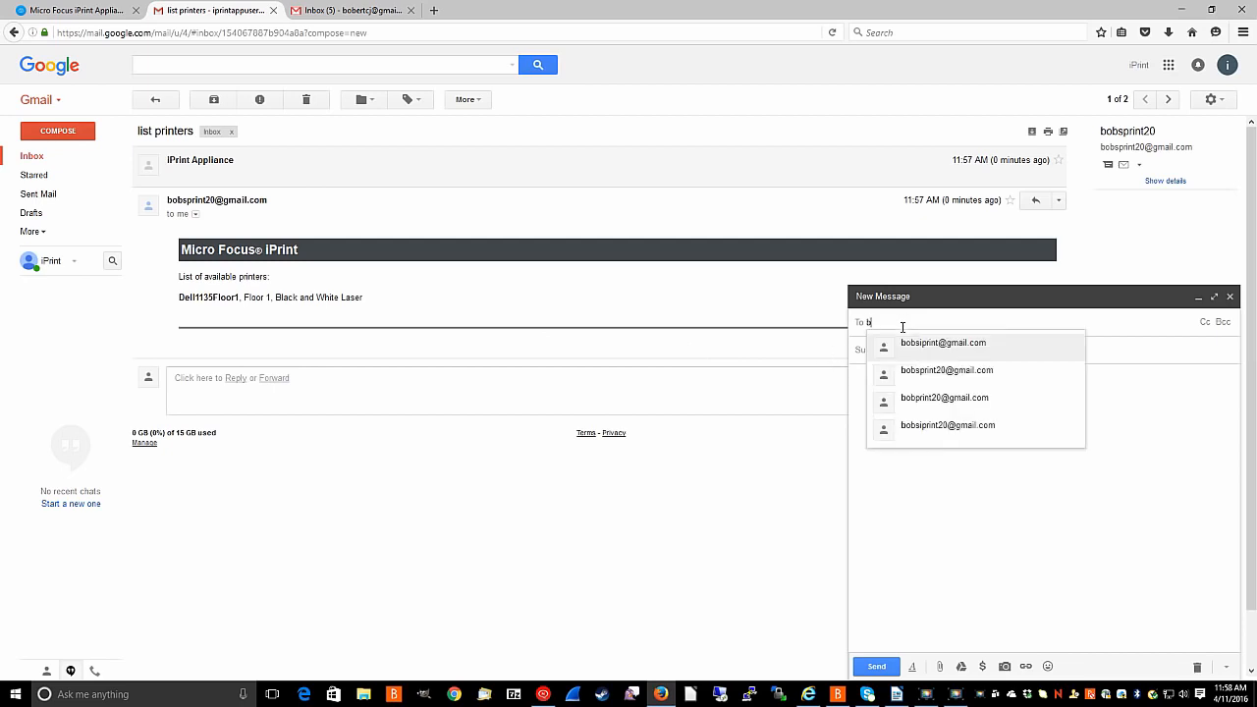
left_click(931, 375)
left_click(921, 353)
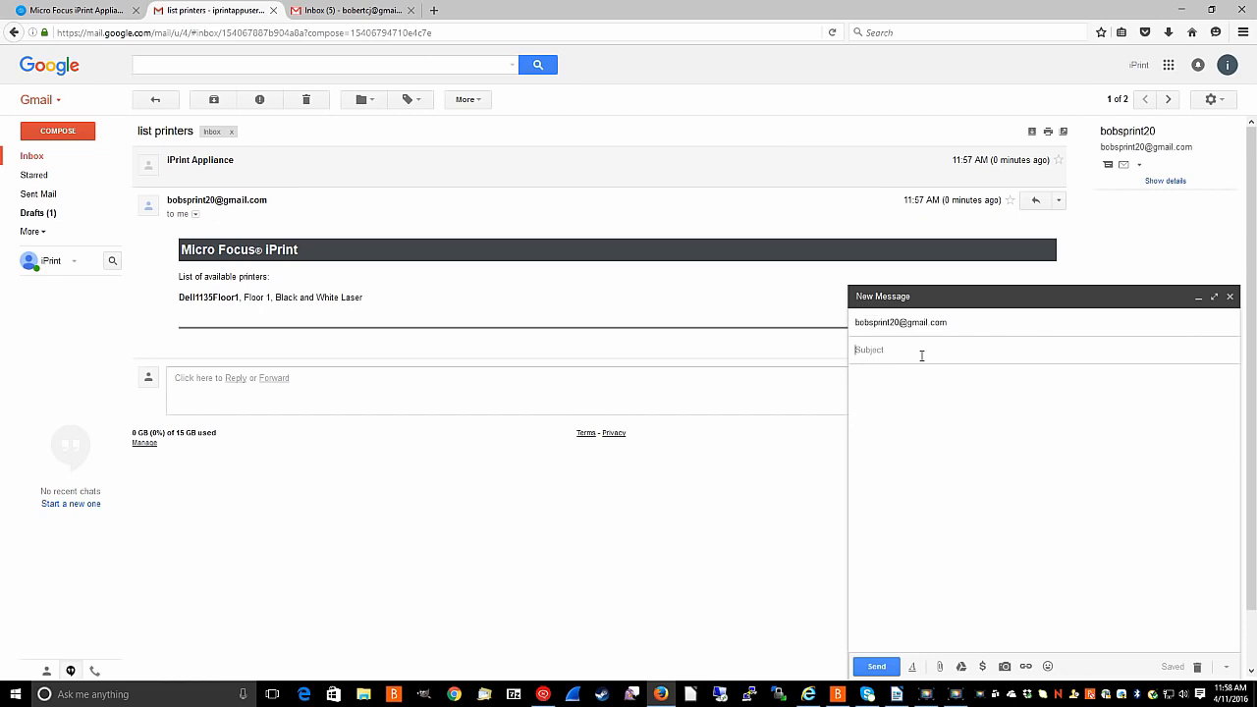
type("help")
left_click(870, 667)
left_click(35, 157)
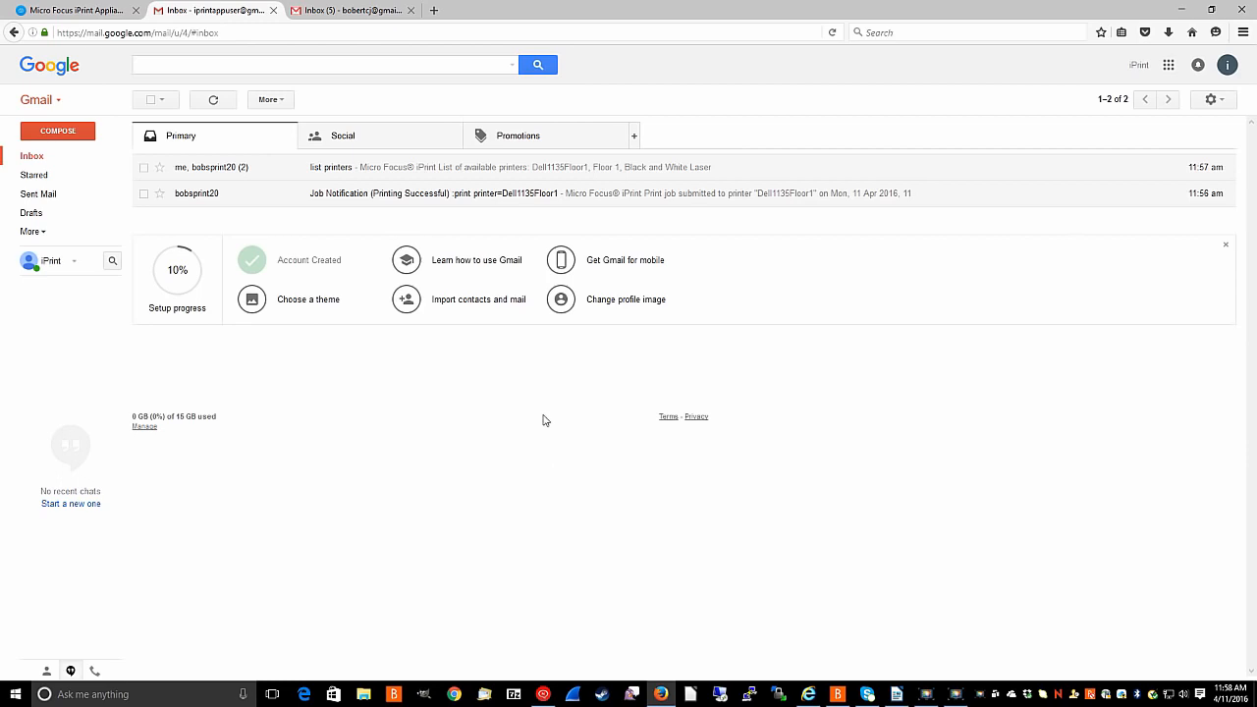
Refresh the inbox and open the 'help' reply describing the iPrint email commands.
left_click(213, 99)
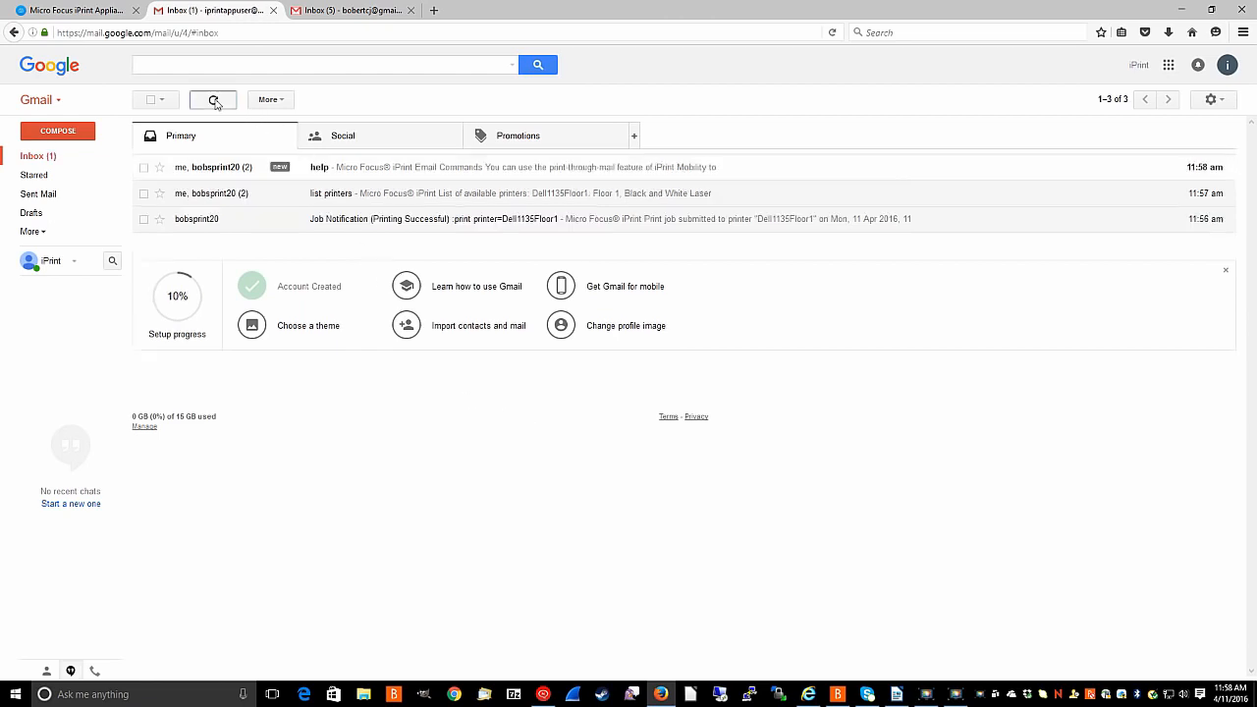
left_click(225, 168)
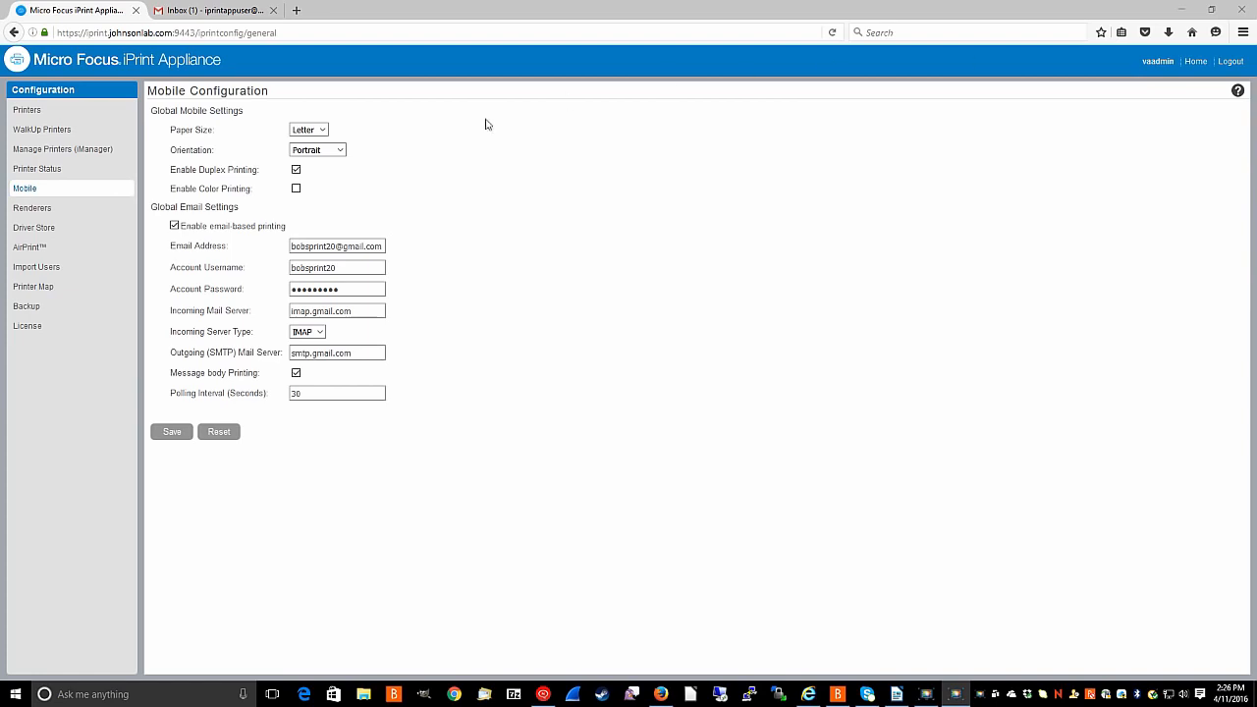
Open Printer Email Settings for Dell1135Floor1 from the Printers list.
left_click(26, 112)
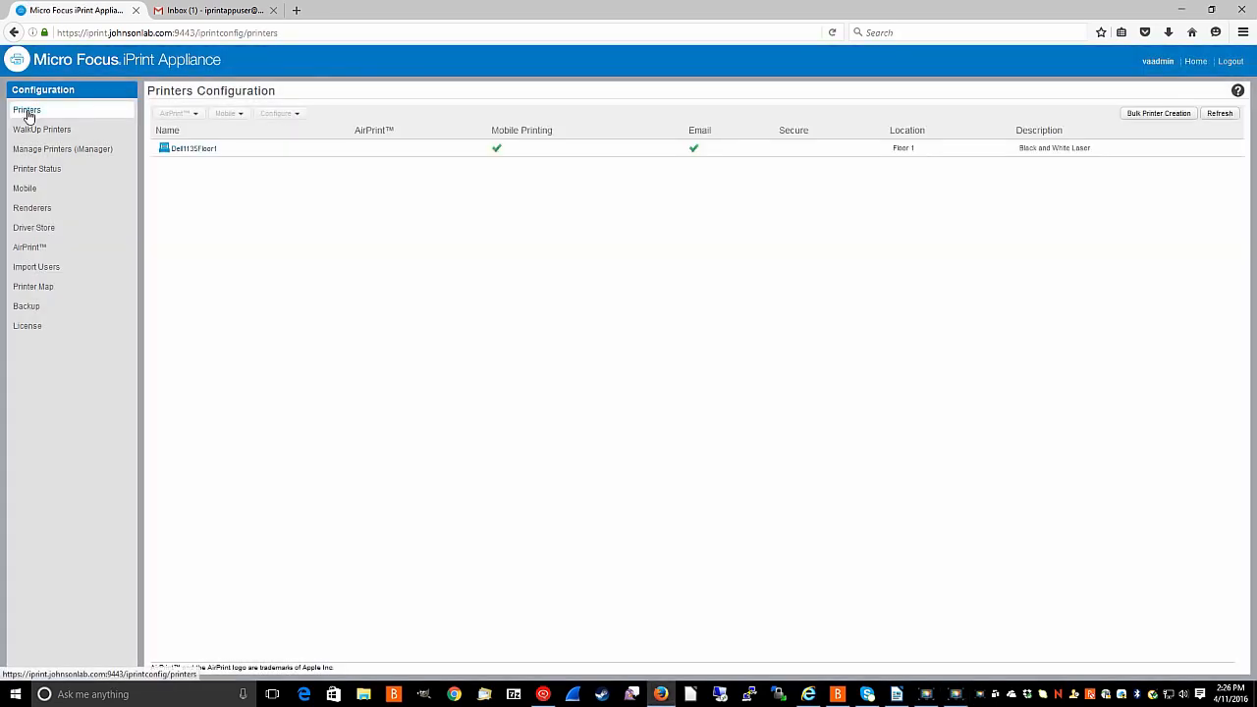
left_click(290, 152)
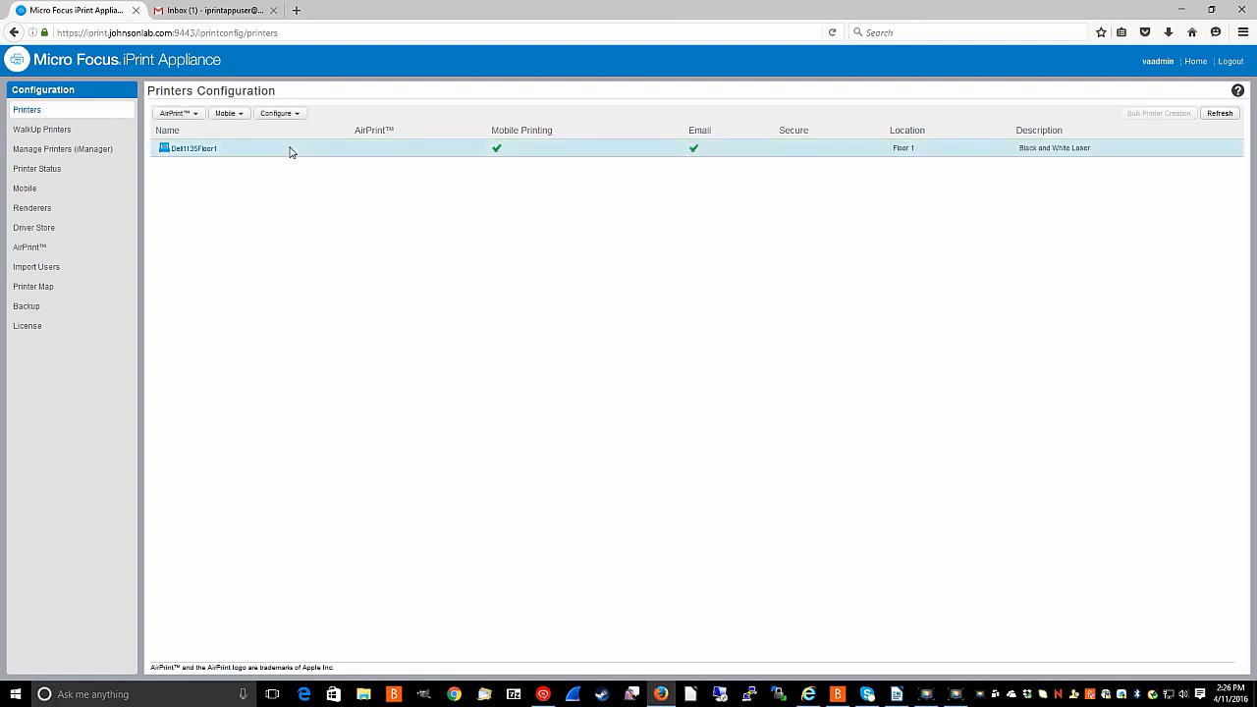
left_click(274, 115)
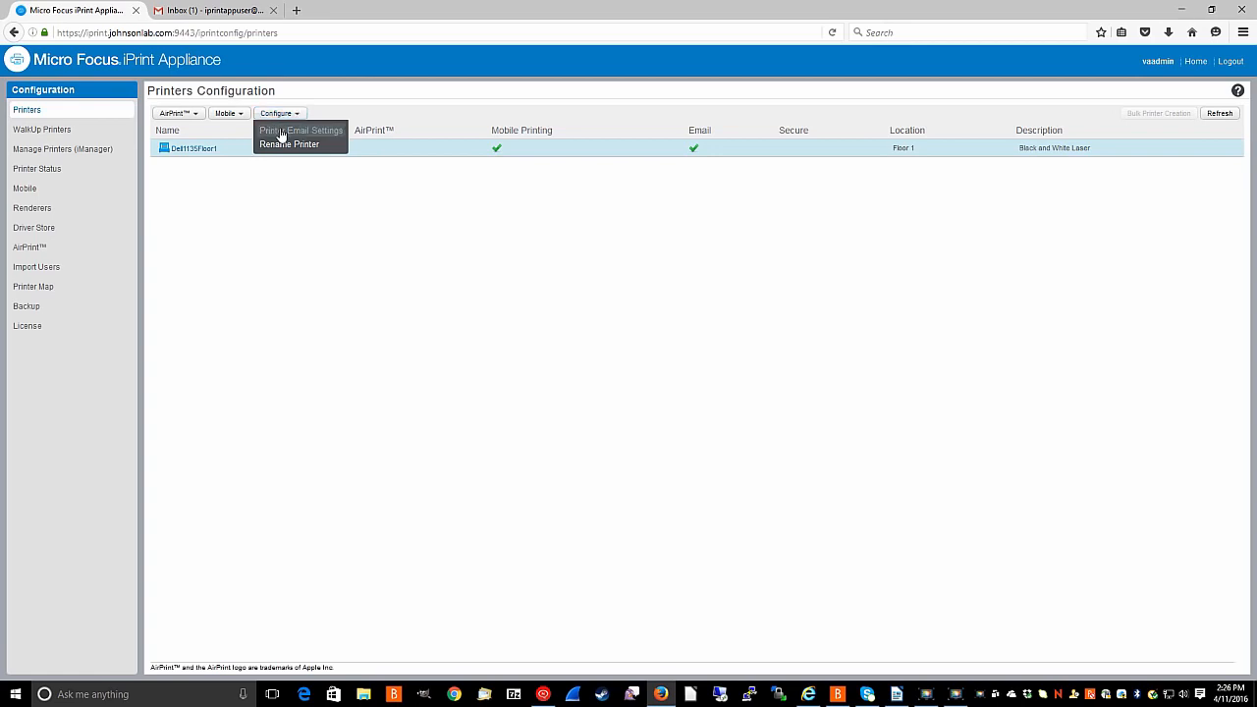
left_click(283, 130)
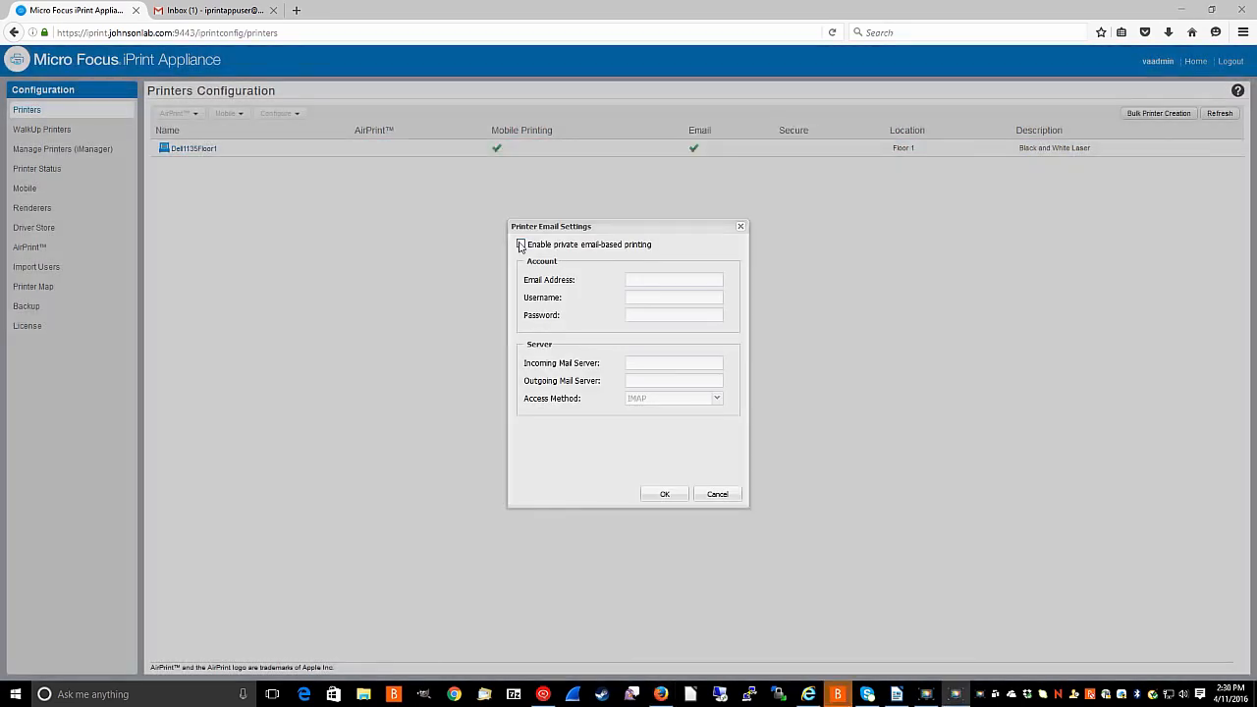
Enable private email printing with the printer's Gmail address, username, password, imap.gmail.com and smtp.gmail.com, and save.
left_click(520, 243)
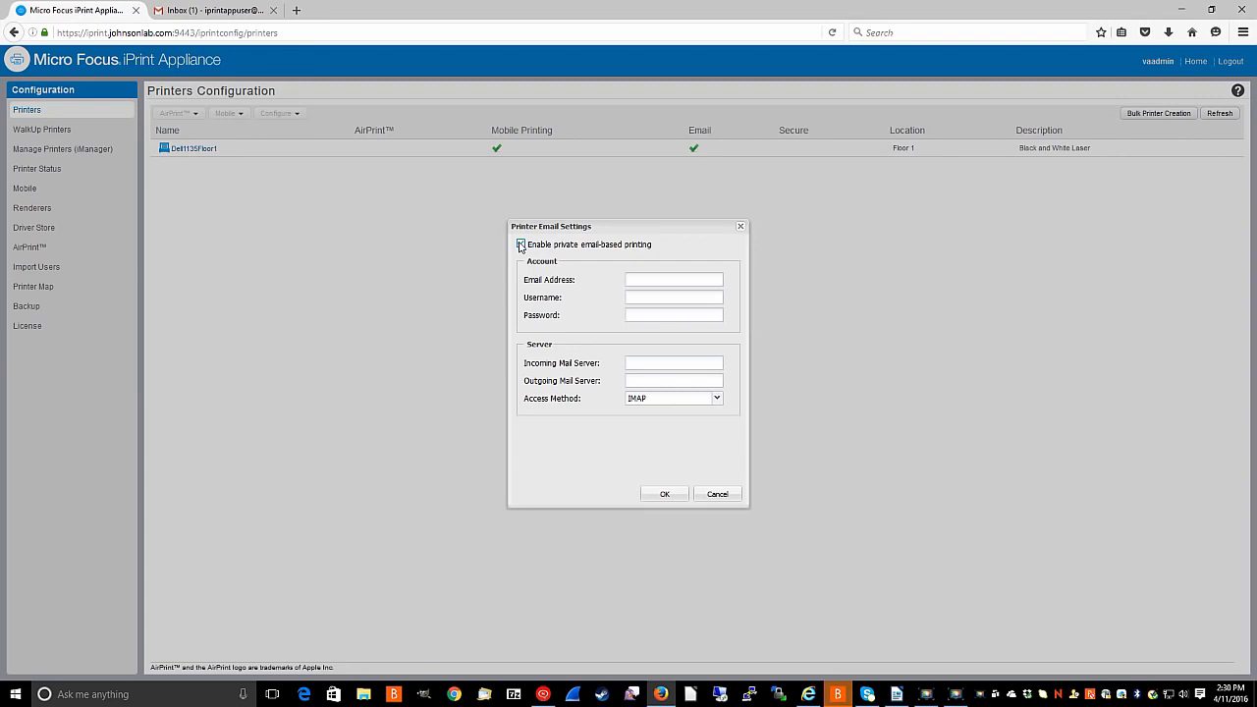
left_click(656, 279)
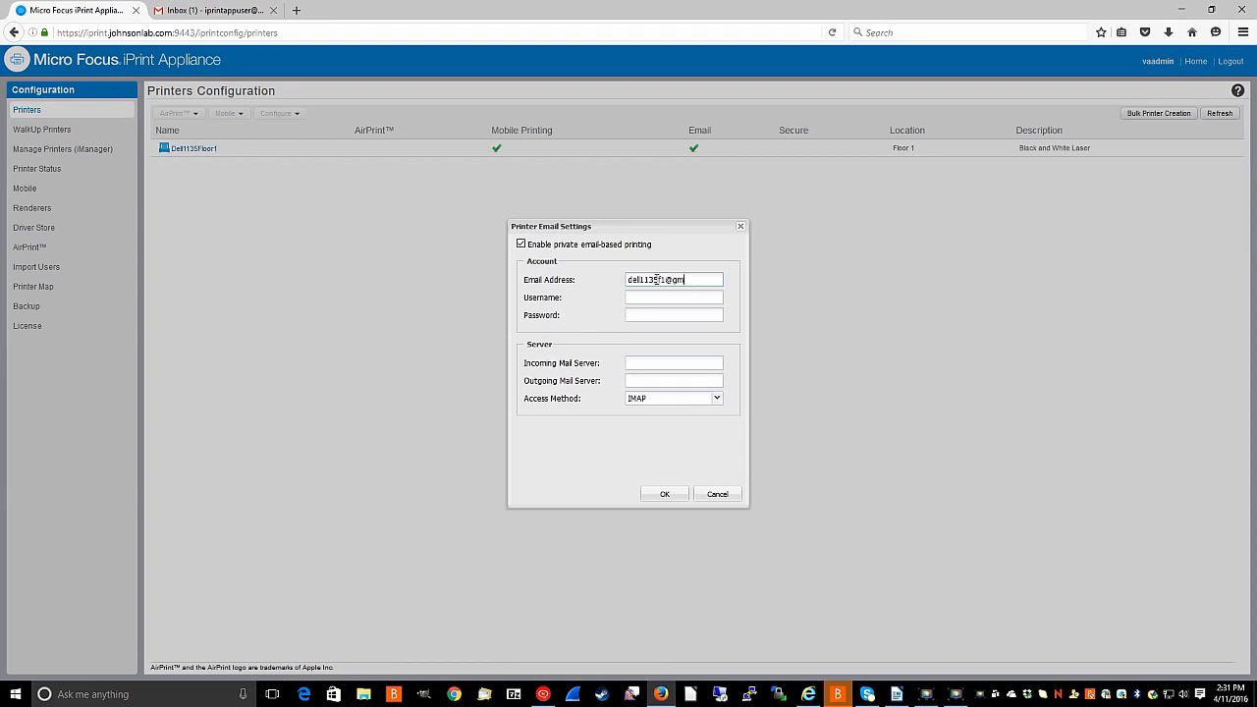
key("Tab")
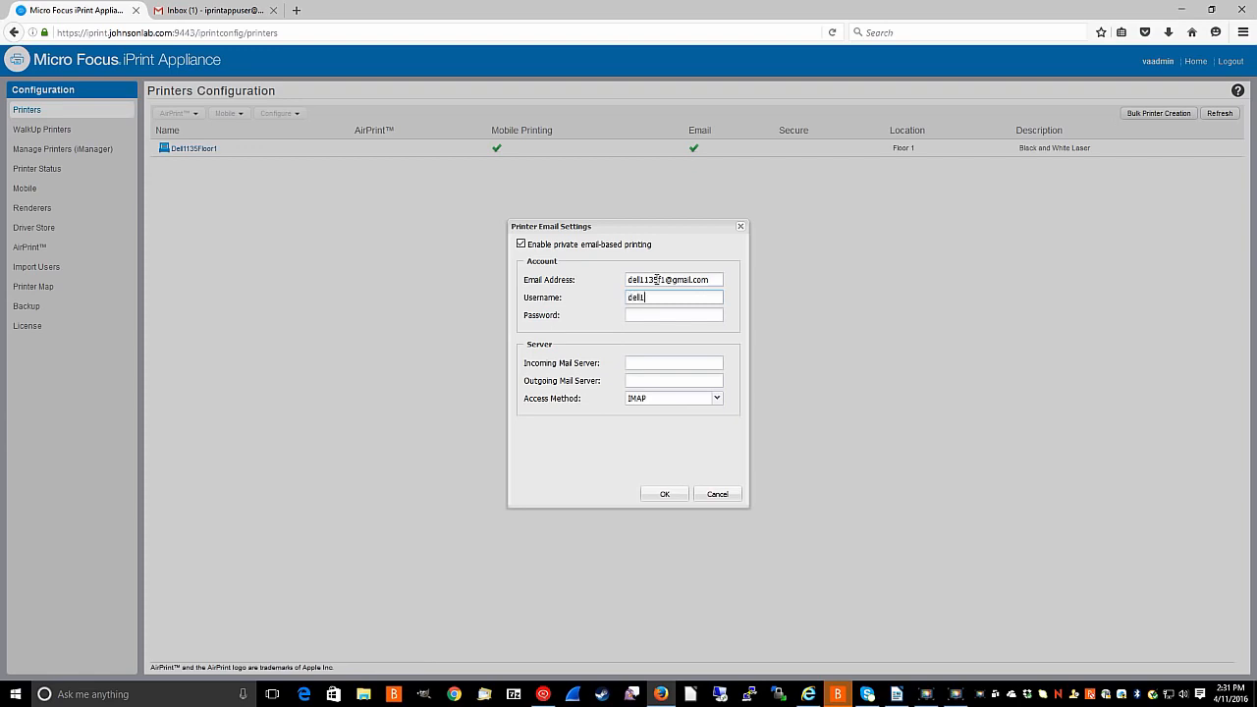
key("Tab")
left_click(656, 362)
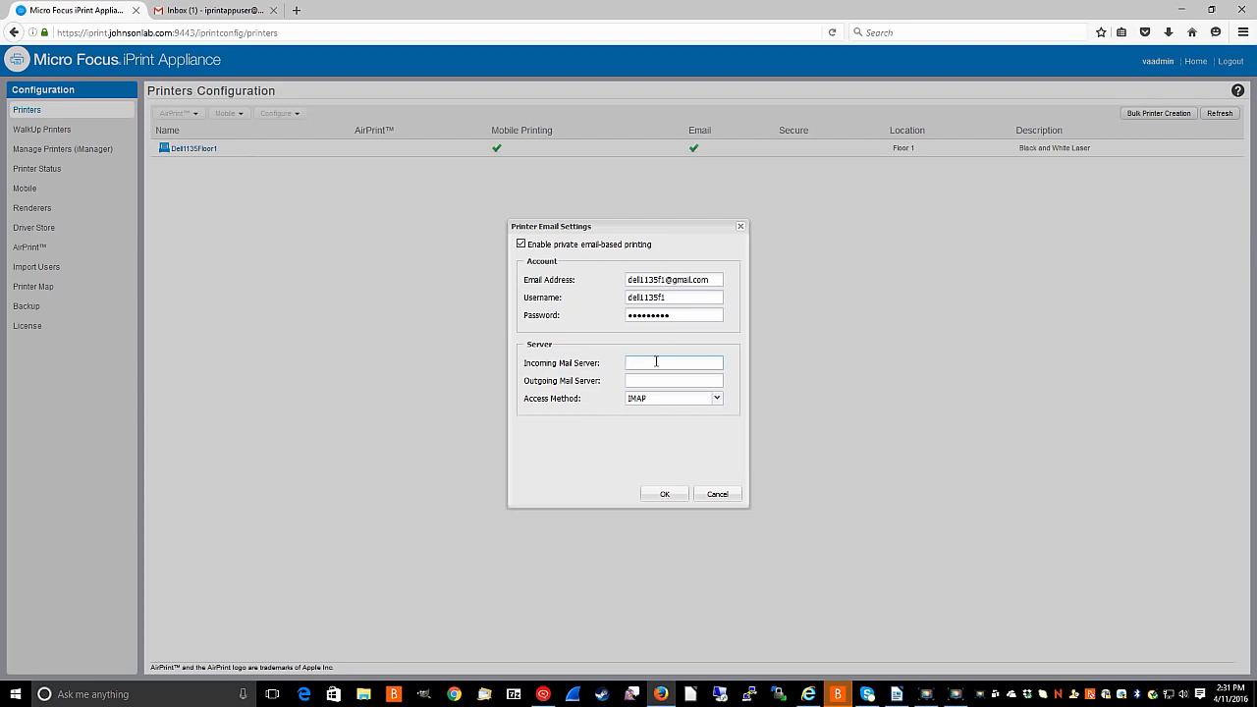
type("imap")
type(".gmail.com")
type("smtp")
type(".gmail.")
type("com")
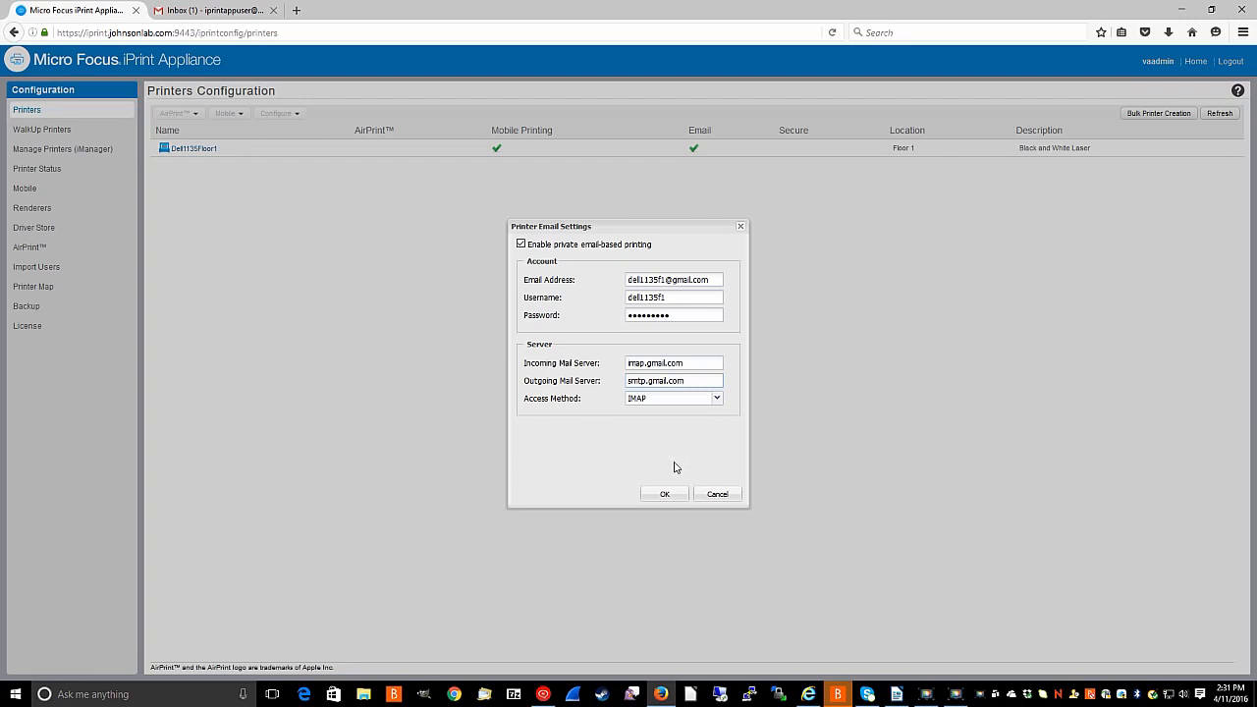
left_click(664, 496)
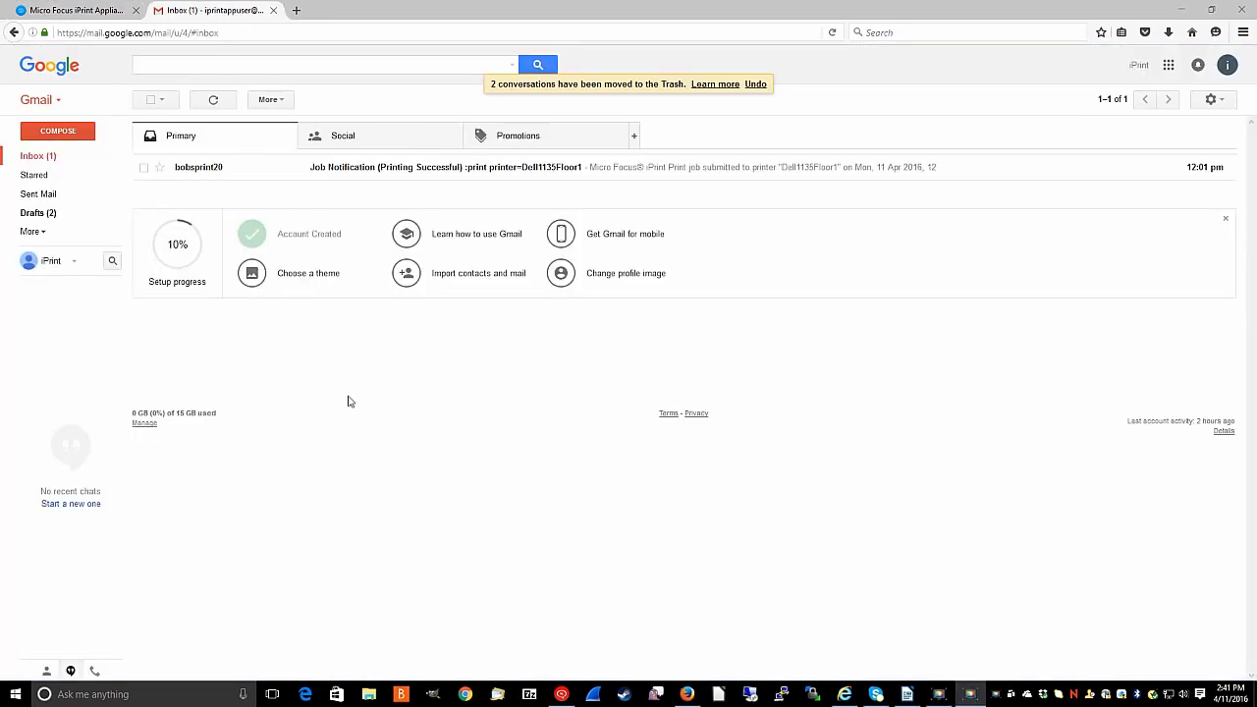
Compose an email to the printer's own Gmail address with subject and body 'Test'.
left_click(70, 132)
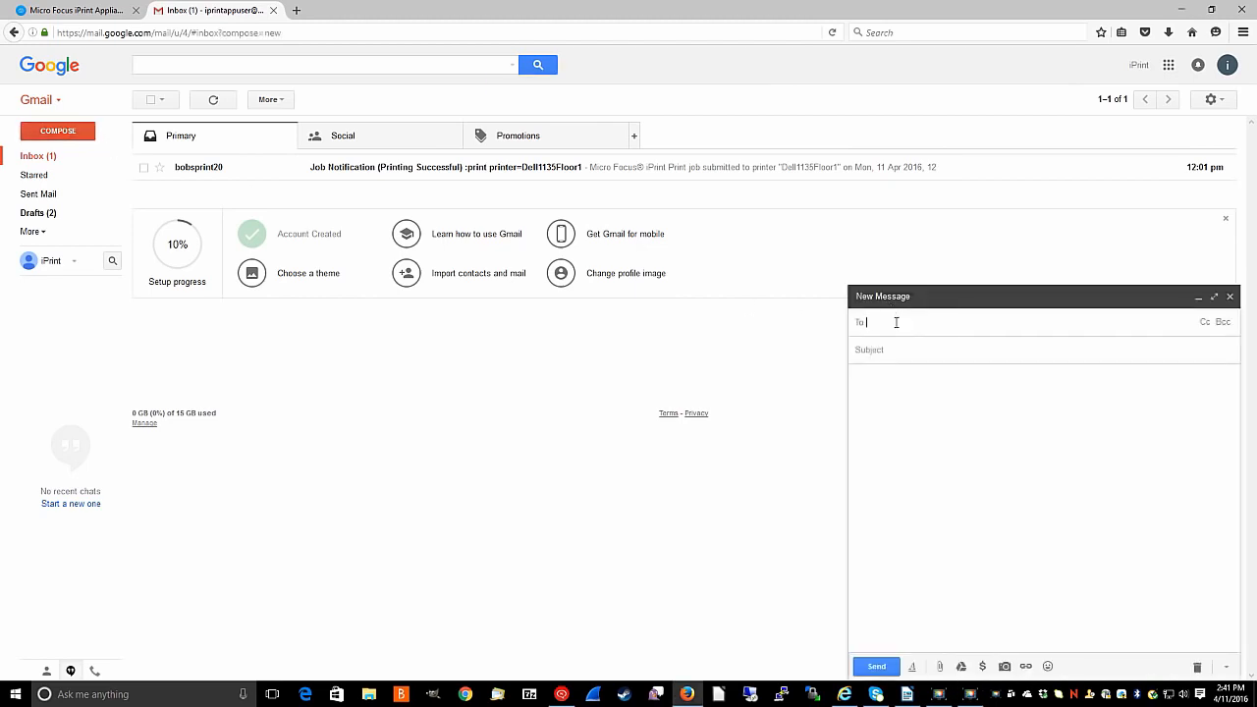
type("dell")
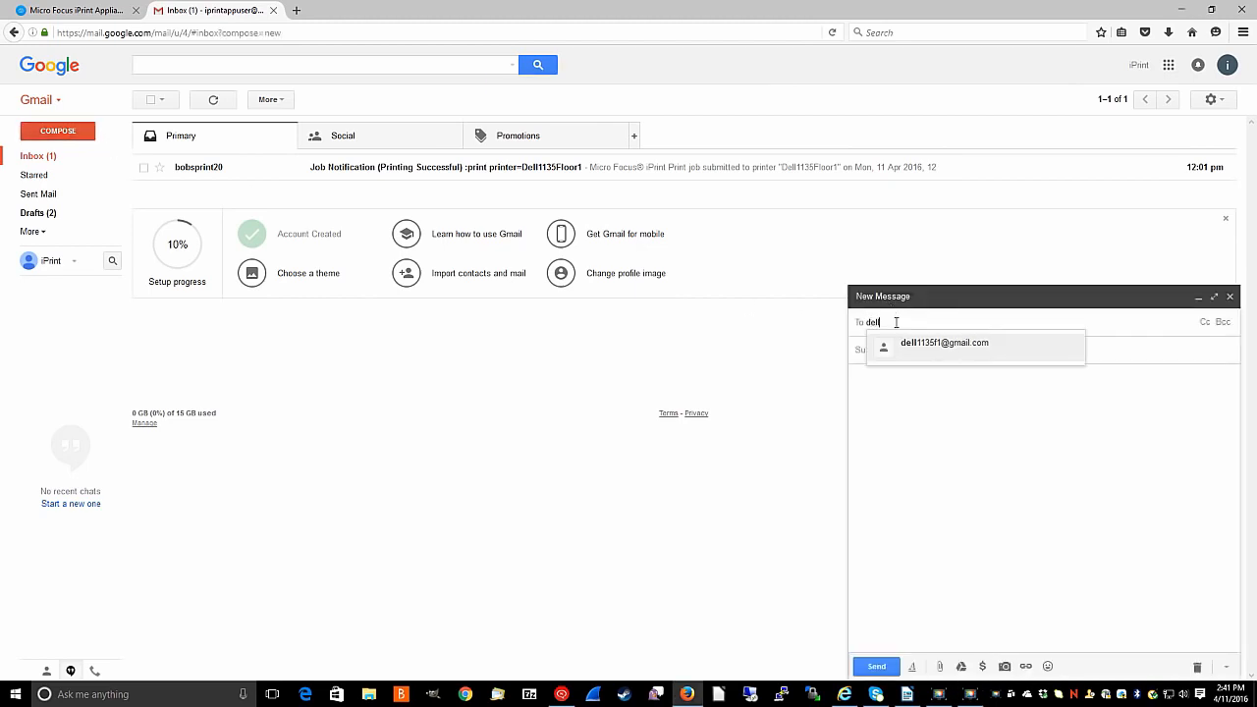
left_click(907, 342)
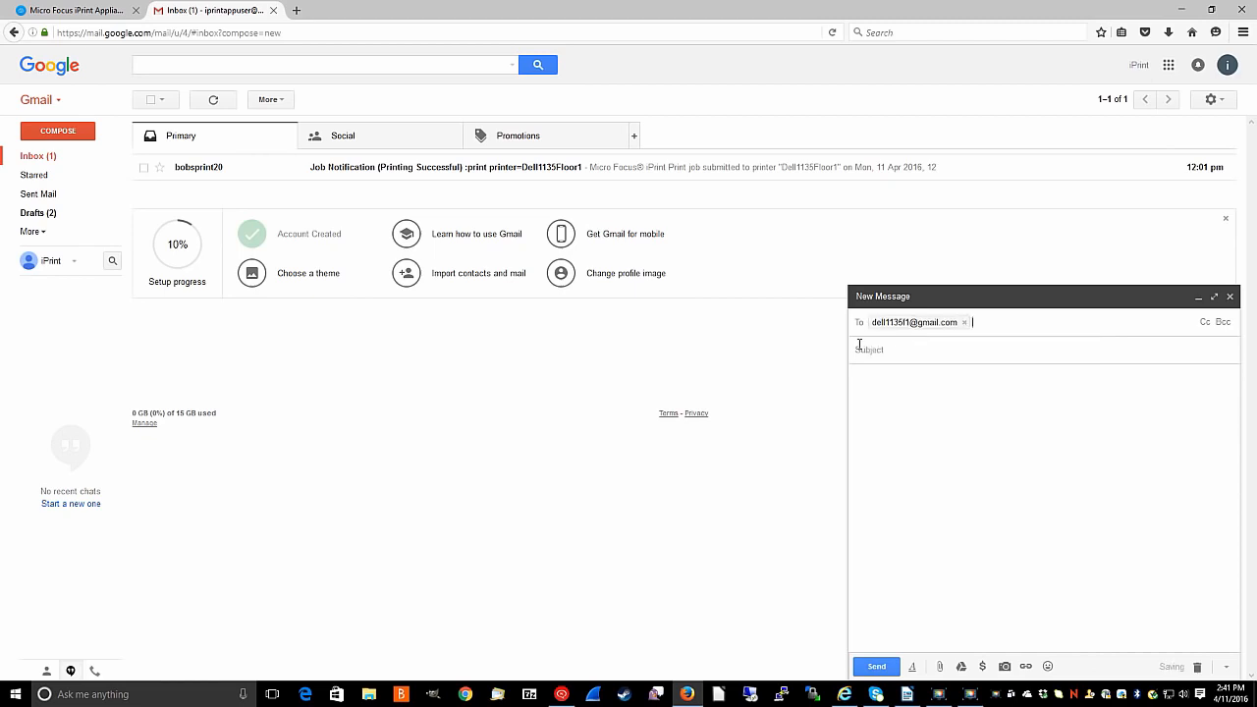
left_click(905, 348)
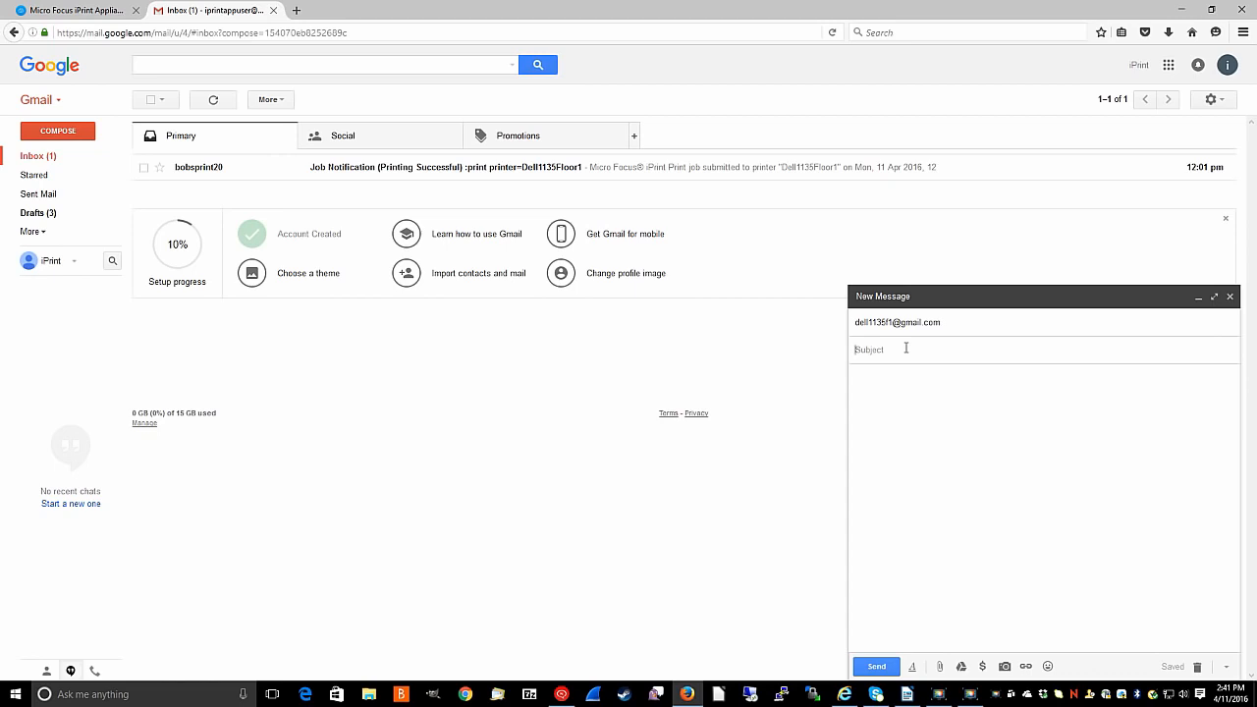
type("Test")
key("Tab")
type("Test")
Send the test email and open the Printing Successful notification in the refreshed inbox.
left_click(876, 666)
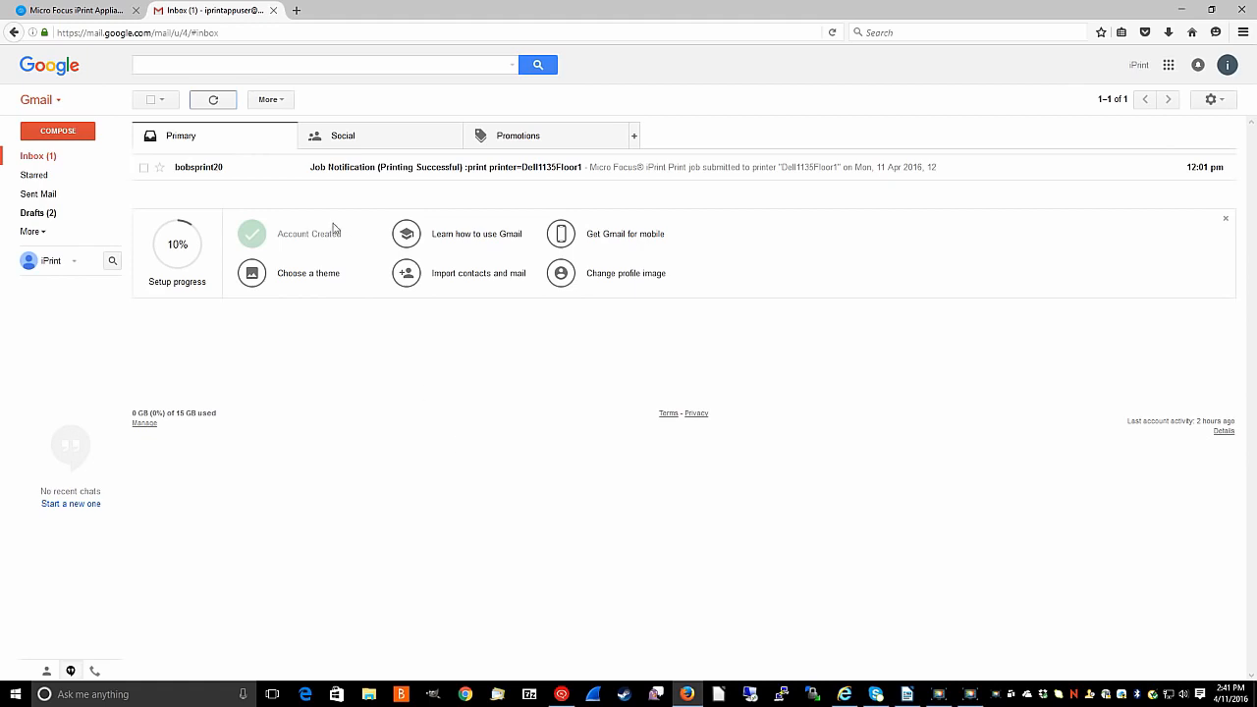
left_click(212, 100)
left_click(204, 171)
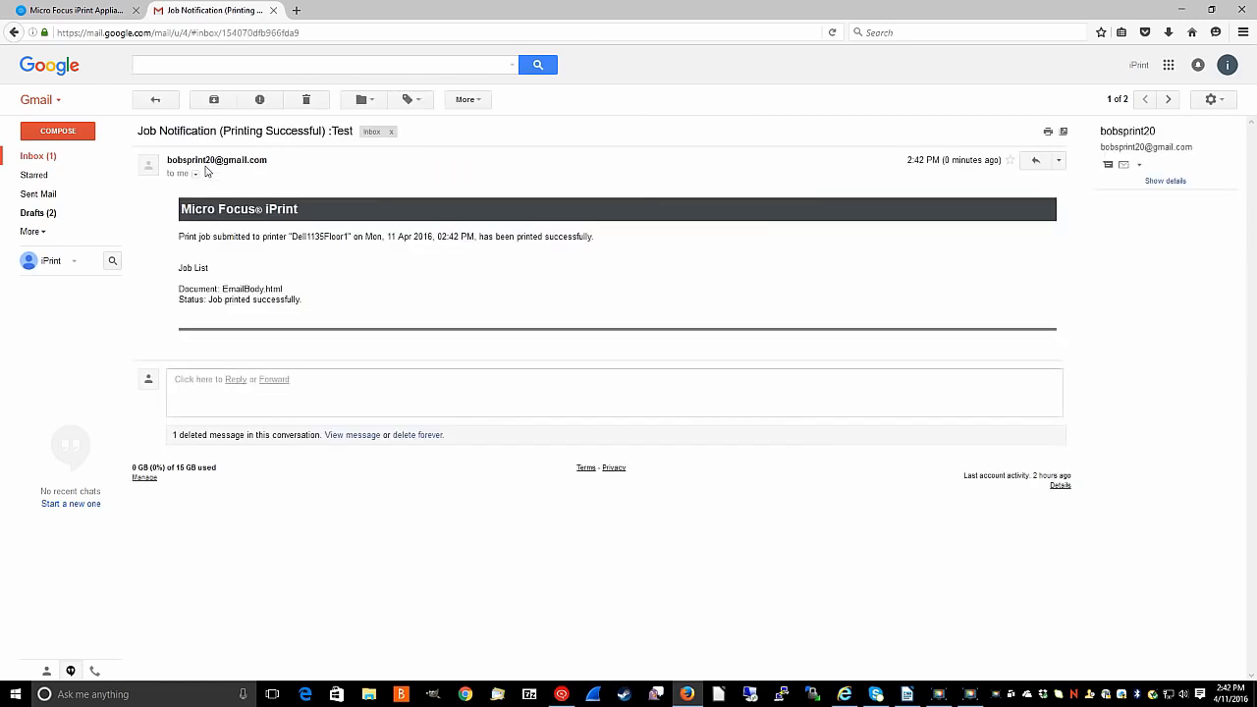